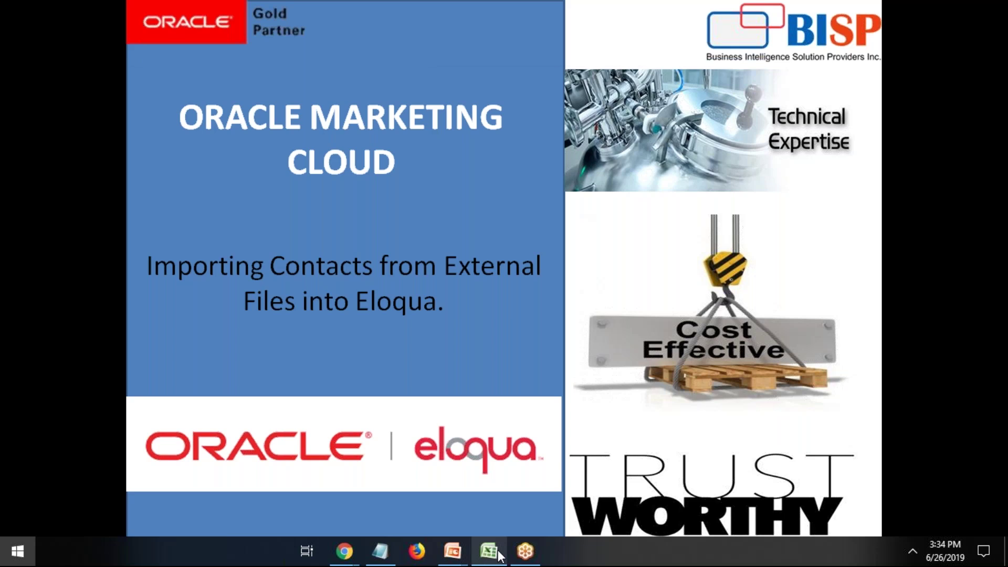
Open the Contact workbook in Excel and look over the block of contact records.
{"action": "key", "text": "super"}
{"action": "left_click", "coordinate": [488, 551]}
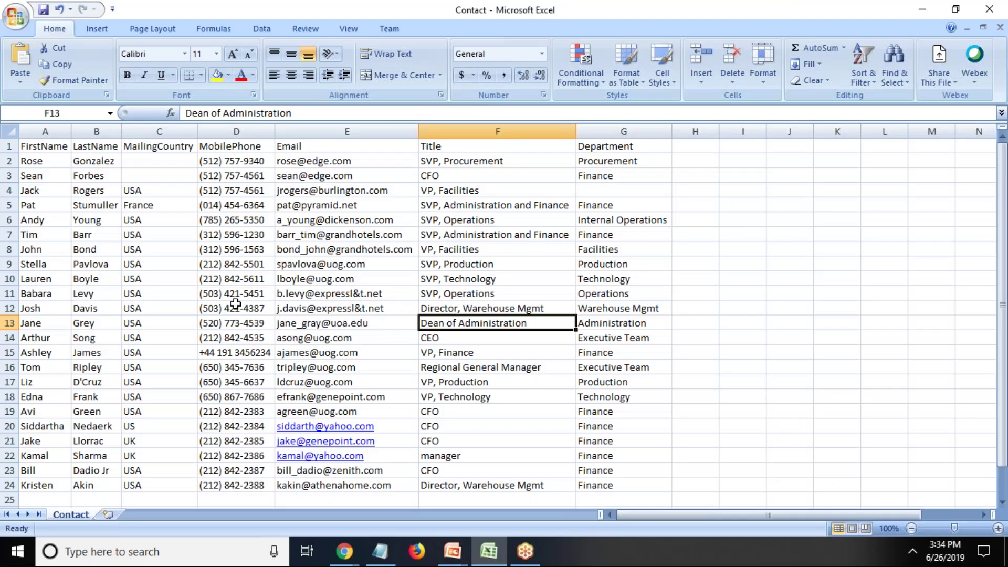
{"action": "left_click", "coordinate": [60, 250]}
{"action": "left_click_drag", "start_coordinate": [33, 153], "coordinate": [610, 486]}
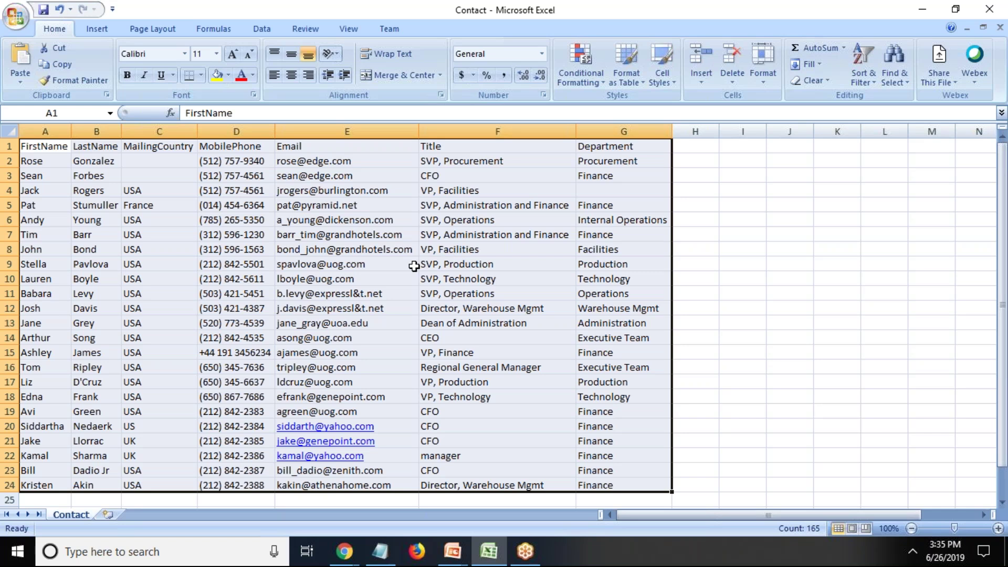
{"action": "left_click", "coordinate": [604, 192]}
Fill the blank Department cell G4 with Finance copied down from G3.
{"action": "left_click", "coordinate": [149, 175]}
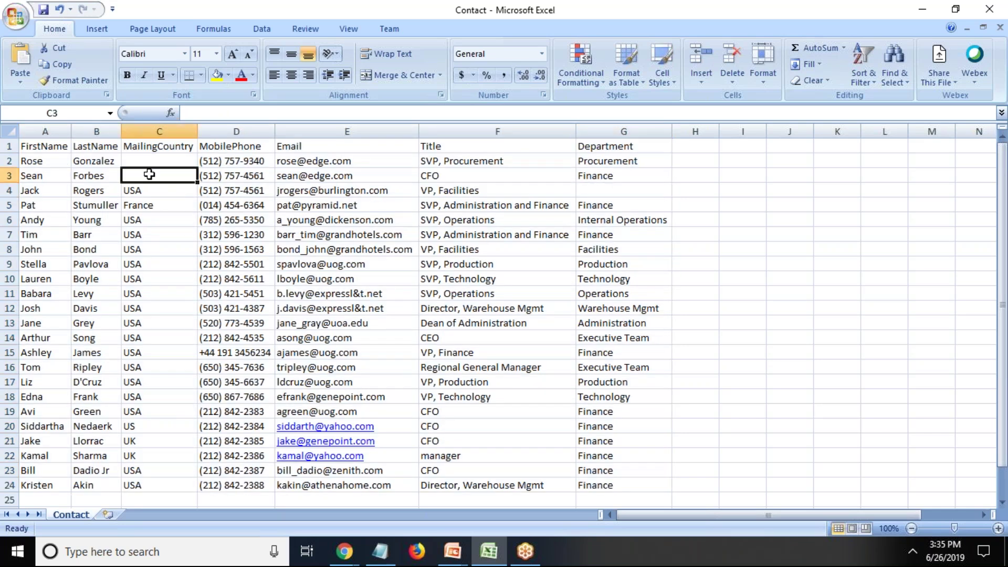
{"action": "left_click", "coordinate": [604, 190]}
{"action": "left_click", "coordinate": [598, 175]}
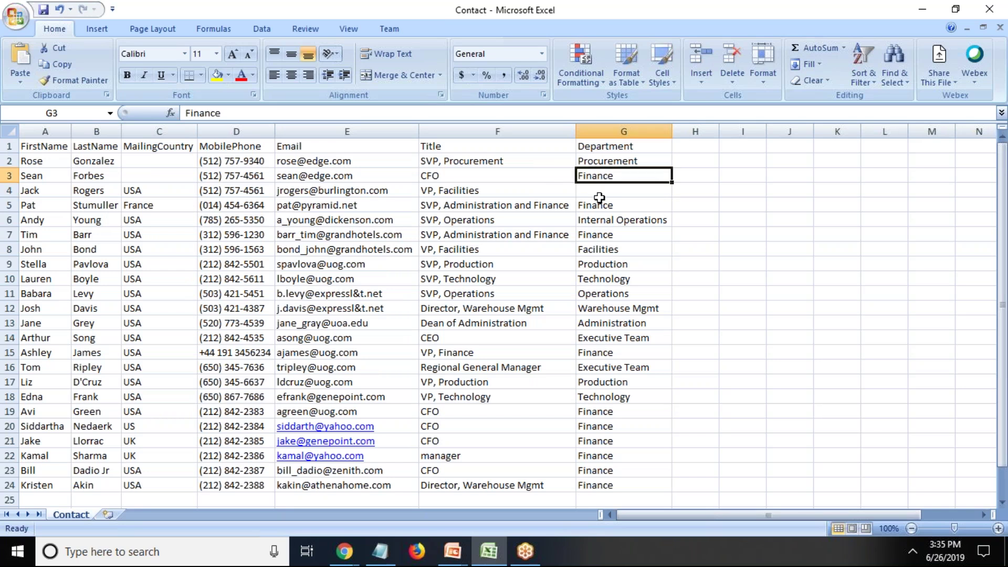
{"action": "left_click", "coordinate": [599, 194]}
{"action": "left_click", "coordinate": [597, 175]}
{"action": "left_click_drag", "start_coordinate": [673, 183], "coordinate": [673, 197]}
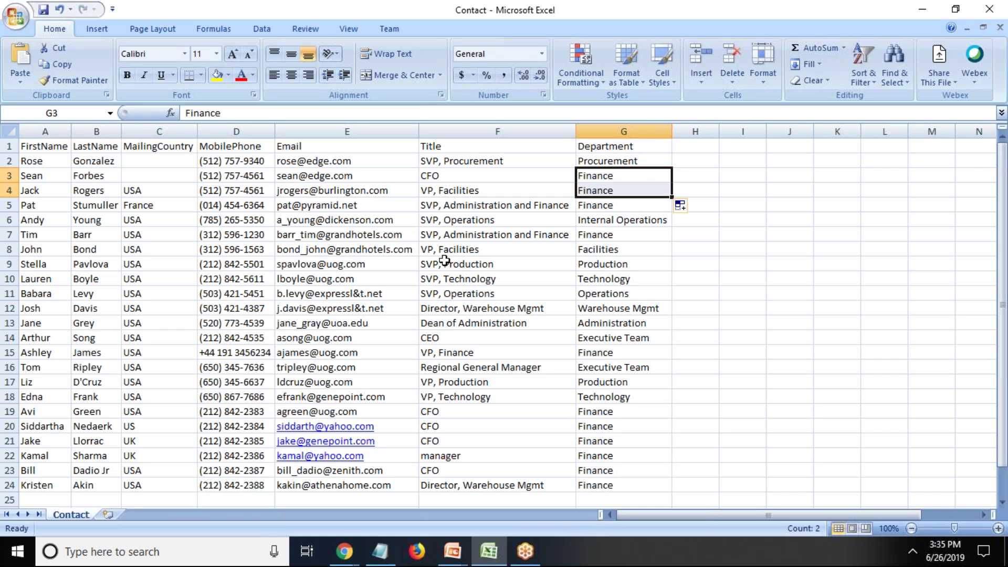
Fill MailingCountry cells C2 and C3 with USA from C4 and save, keeping CSV format.
{"action": "left_click", "coordinate": [138, 190]}
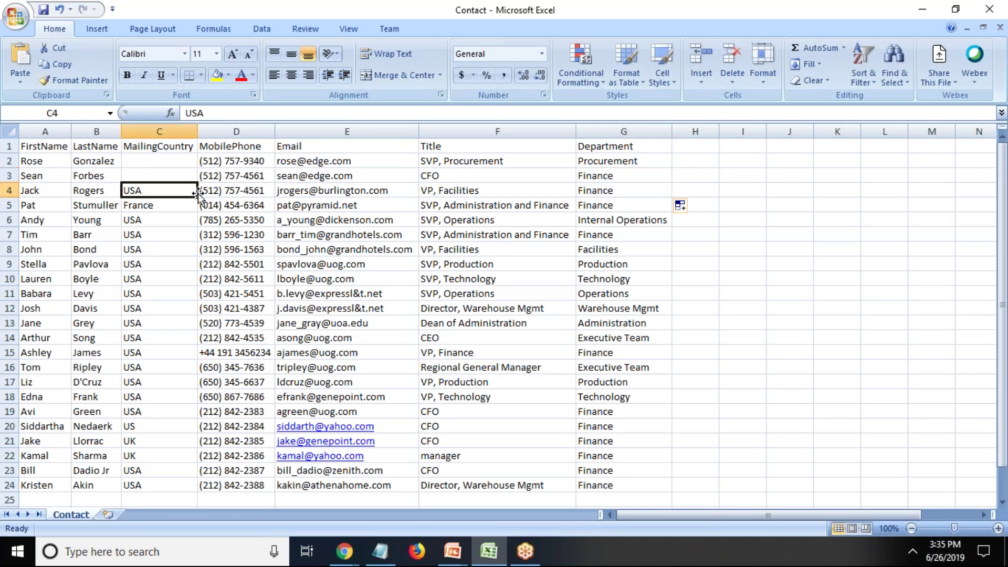
{"action": "left_click_drag", "start_coordinate": [197, 198], "coordinate": [195, 161]}
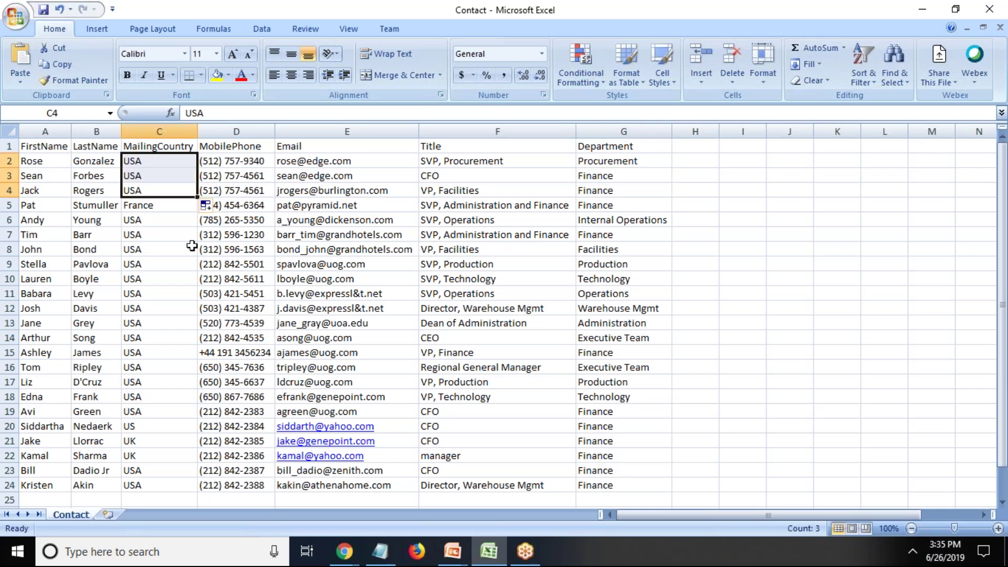
{"action": "left_click", "coordinate": [191, 249]}
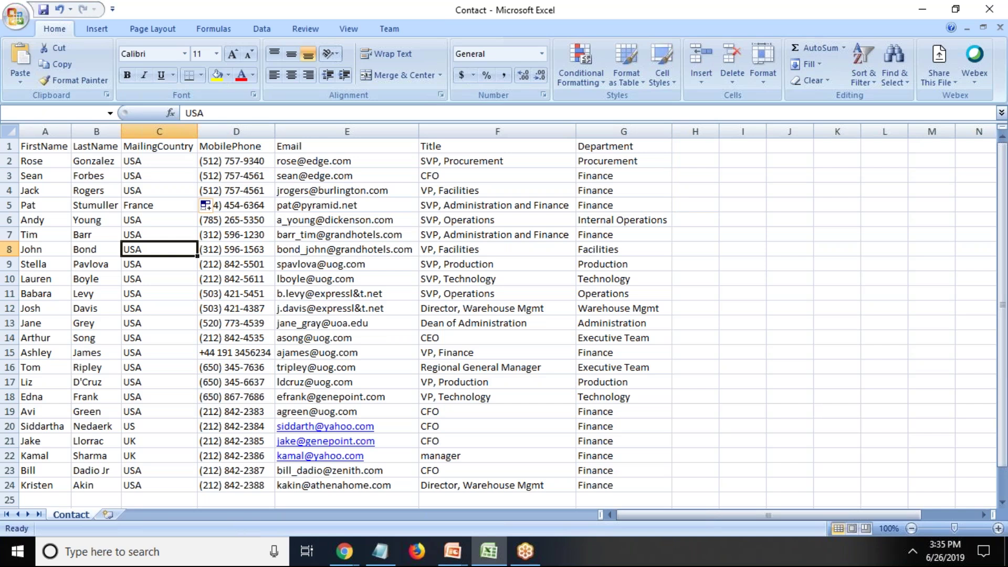
{"action": "left_click", "coordinate": [447, 326]}
{"action": "scroll", "coordinate": [439, 329], "scroll_direction": "down", "scroll_amount": 1}
{"action": "scroll", "coordinate": [440, 329], "scroll_direction": "up", "scroll_amount": 1}
{"action": "key", "text": "ctrl+s"}
Keep the CSV format for the save and review the country, phone and email columns.
{"action": "left_click", "coordinate": [433, 326]}
{"action": "left_click_drag", "start_coordinate": [131, 161], "coordinate": [619, 485]}
{"action": "left_click", "coordinate": [472, 254]}
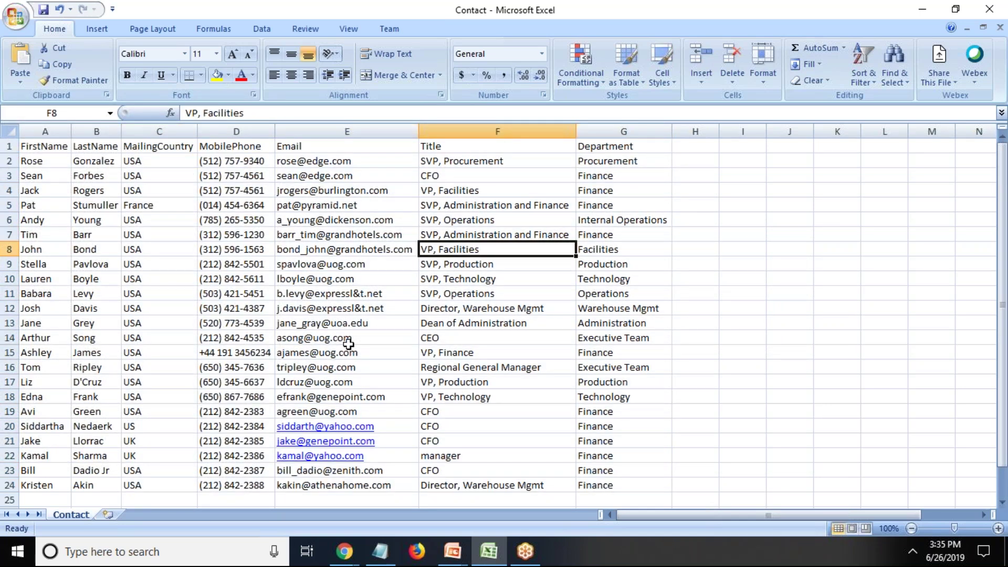
Replace D15's +44 number with the next US number filled from D14, saving as CSV.
{"action": "left_click", "coordinate": [225, 350]}
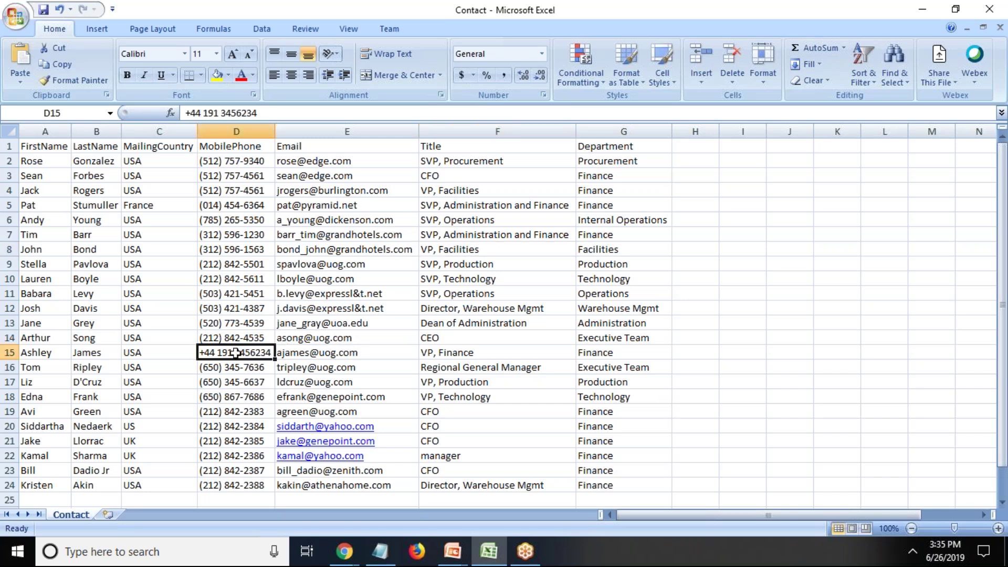
{"action": "key", "text": "Delete"}
{"action": "left_click", "coordinate": [240, 336]}
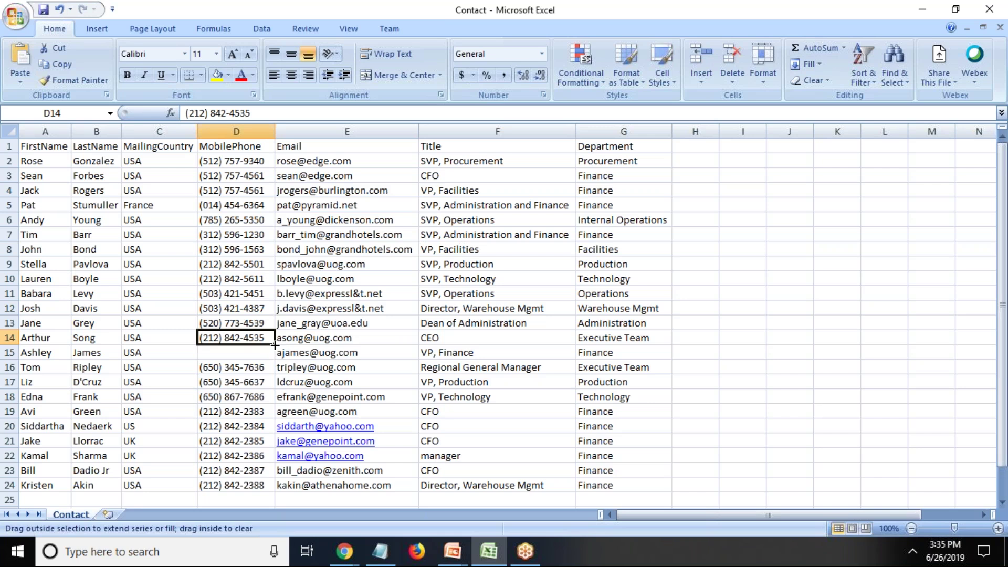
{"action": "left_click_drag", "start_coordinate": [274, 345], "coordinate": [275, 360]}
{"action": "left_click", "coordinate": [432, 357]}
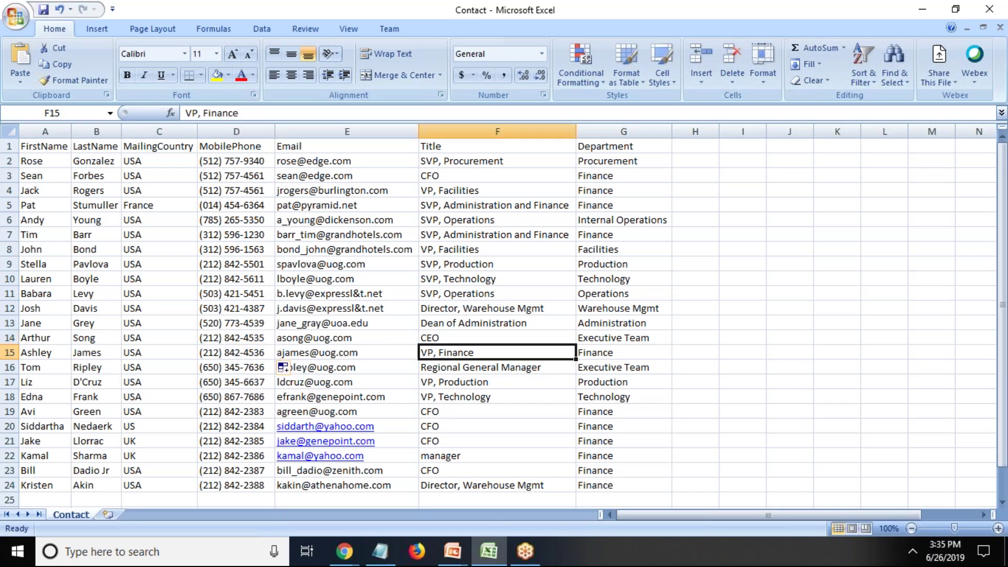
{"action": "key", "text": "ctrl+s"}
{"action": "left_click", "coordinate": [441, 326]}
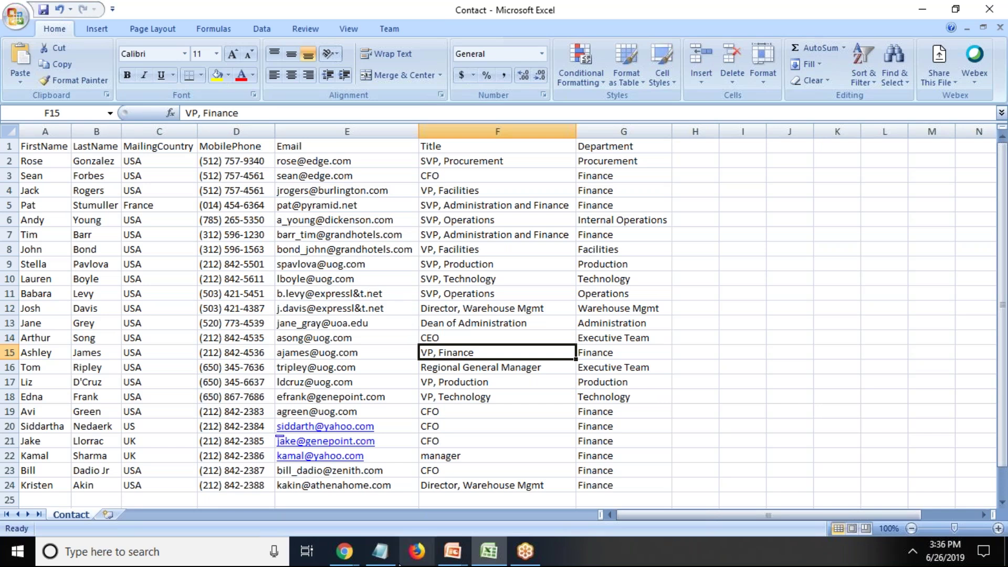
Switch to Chrome's Eloqua 10 tab and open the My Eloqua dashboard showing 3,303 contacts.
{"action": "left_click", "coordinate": [343, 551]}
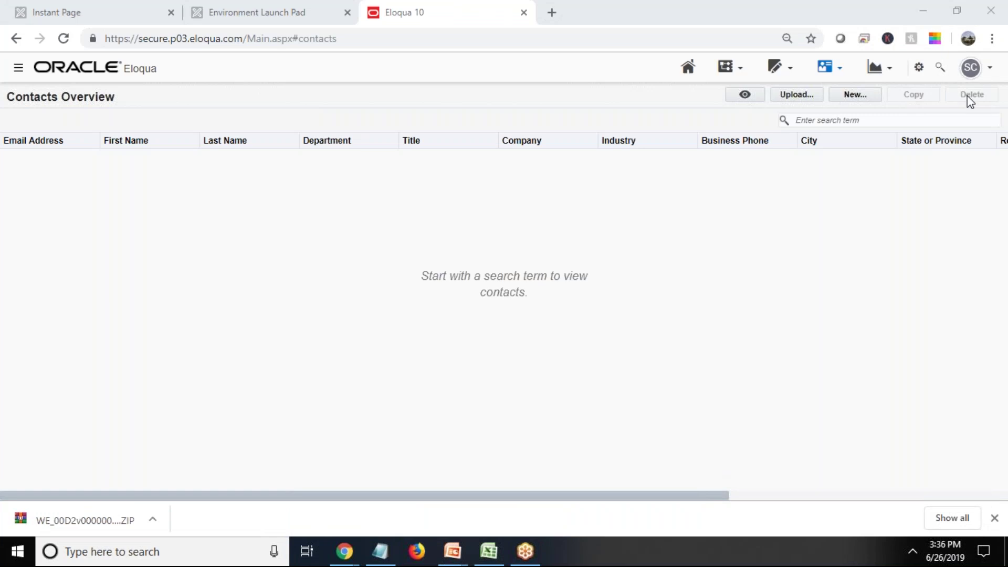
{"action": "left_click", "coordinate": [252, 7]}
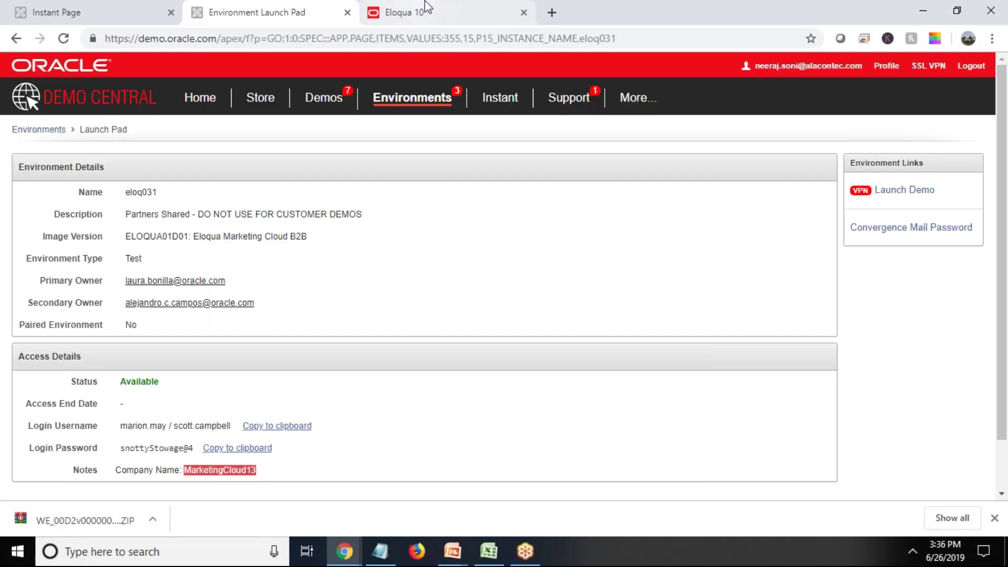
{"action": "left_click", "coordinate": [426, 8]}
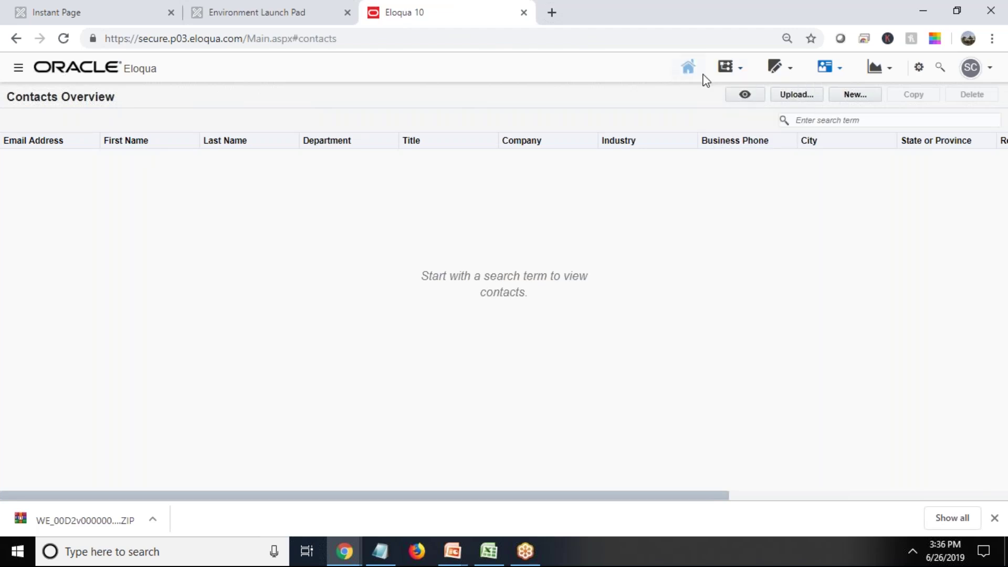
{"action": "left_click", "coordinate": [690, 70]}
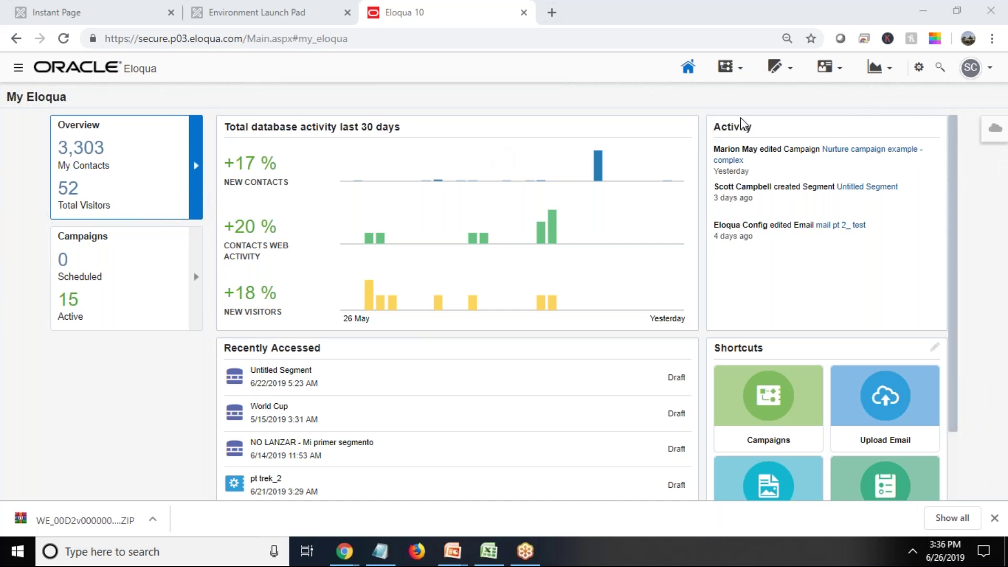
{"action": "mouse_move", "coordinate": [832, 74]}
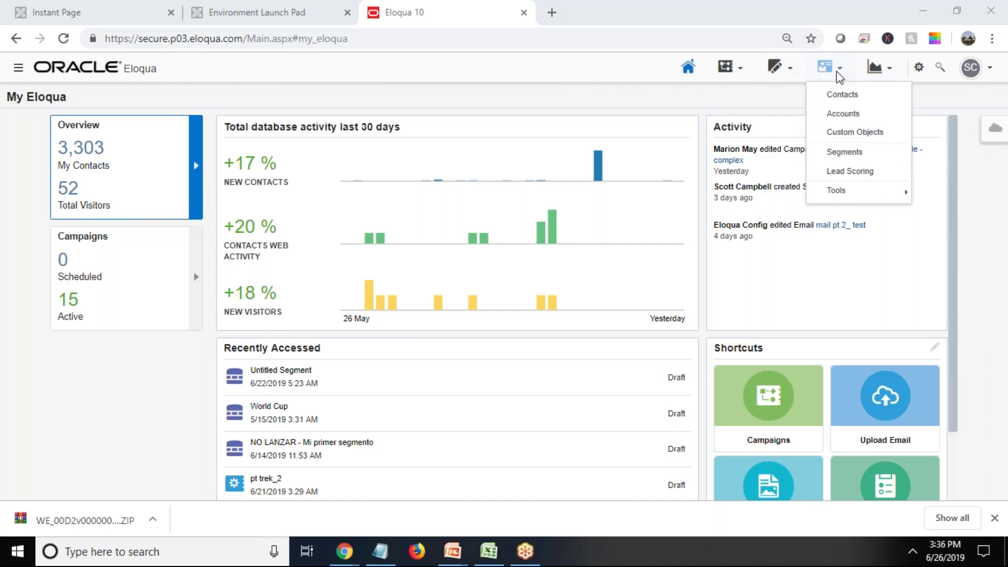
Open the Contacts overview and launch the contact Upload wizard.
{"action": "left_click", "coordinate": [841, 94]}
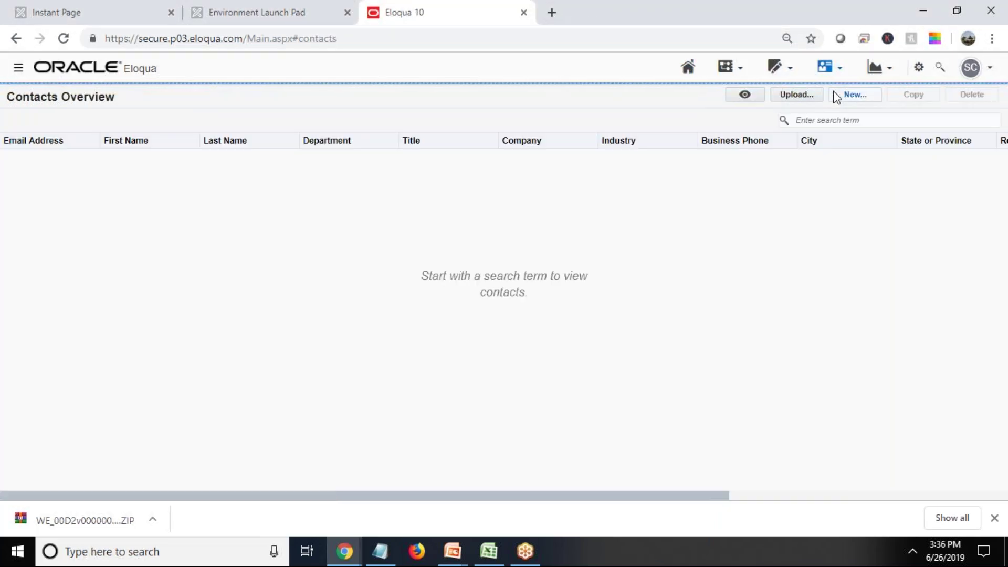
{"action": "left_click", "coordinate": [793, 94]}
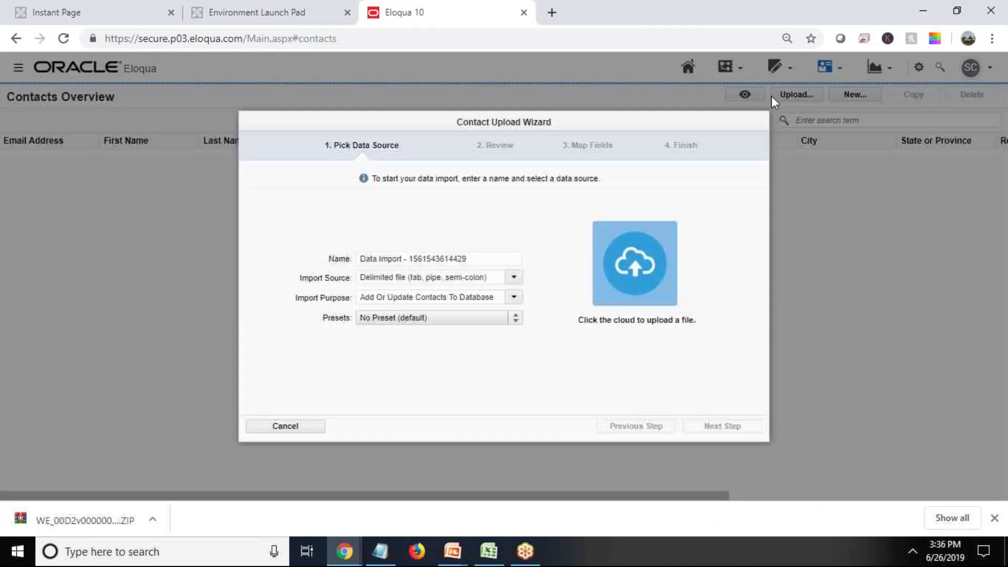
{"action": "left_click_drag", "start_coordinate": [473, 256], "coordinate": [333, 259]}
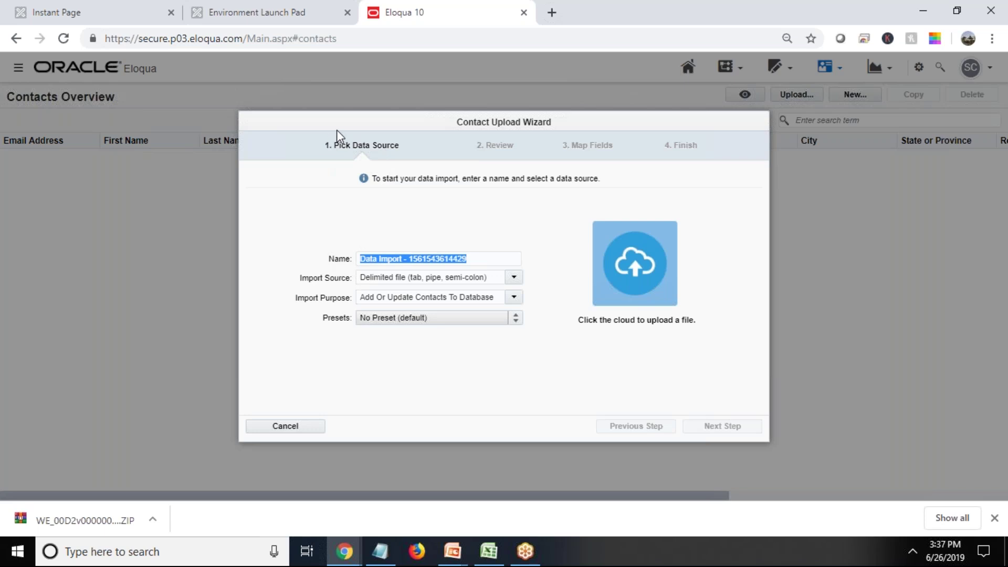
Set Import Source to Excel (.xls/.xlsx) with Add Or Update Contacts and No Preset.
{"action": "left_click", "coordinate": [515, 280]}
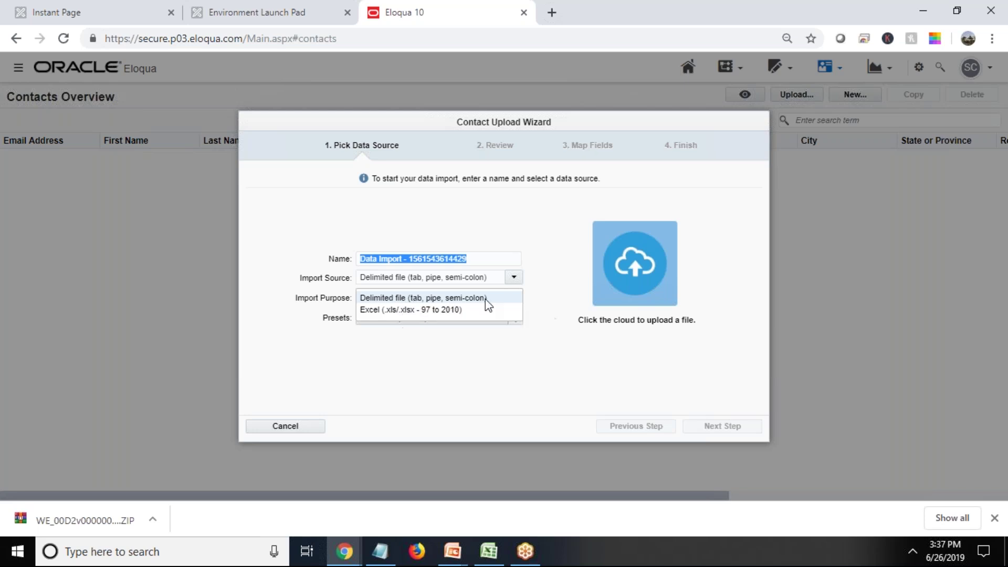
{"action": "left_click", "coordinate": [407, 310]}
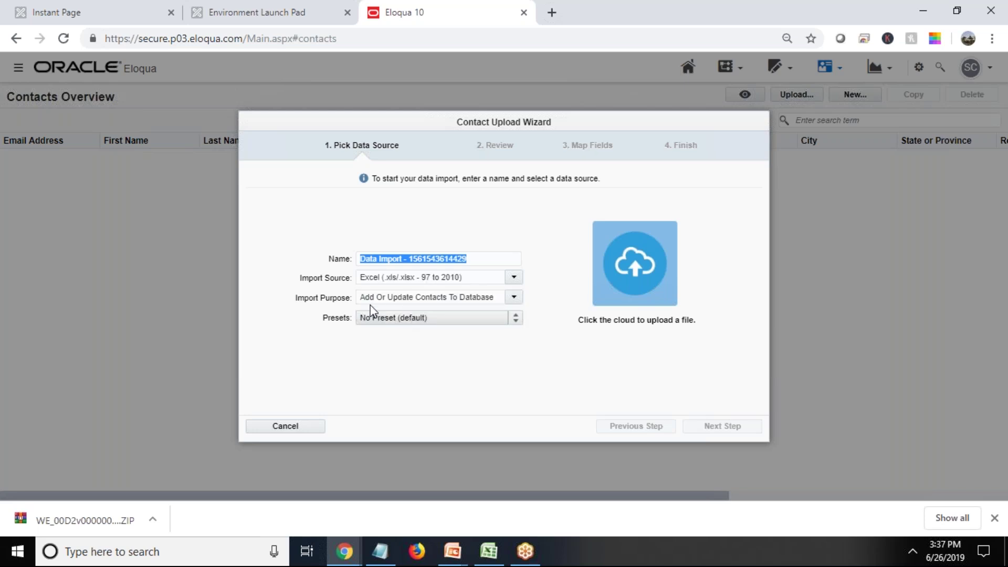
{"action": "left_click", "coordinate": [514, 297]}
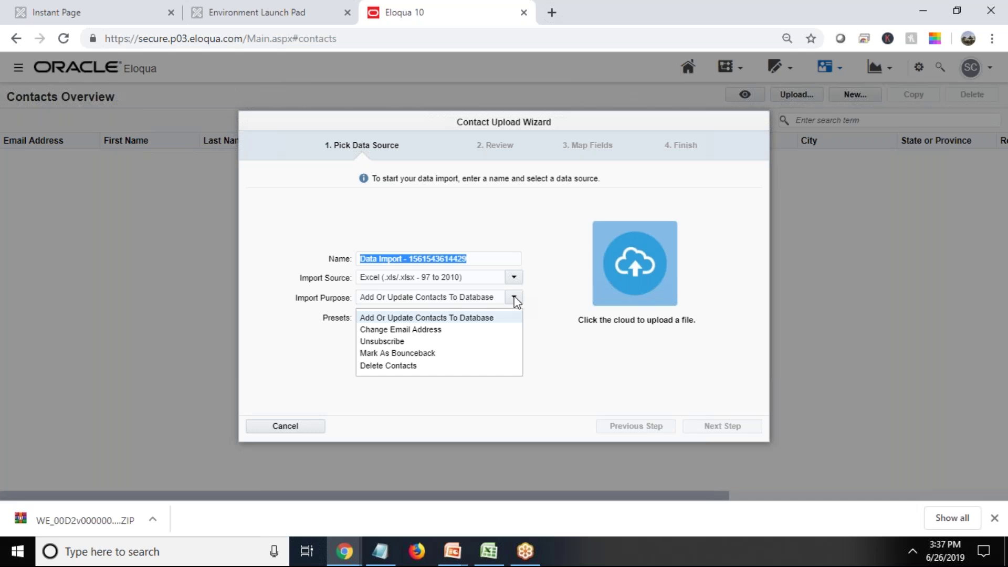
{"action": "left_click", "coordinate": [451, 318]}
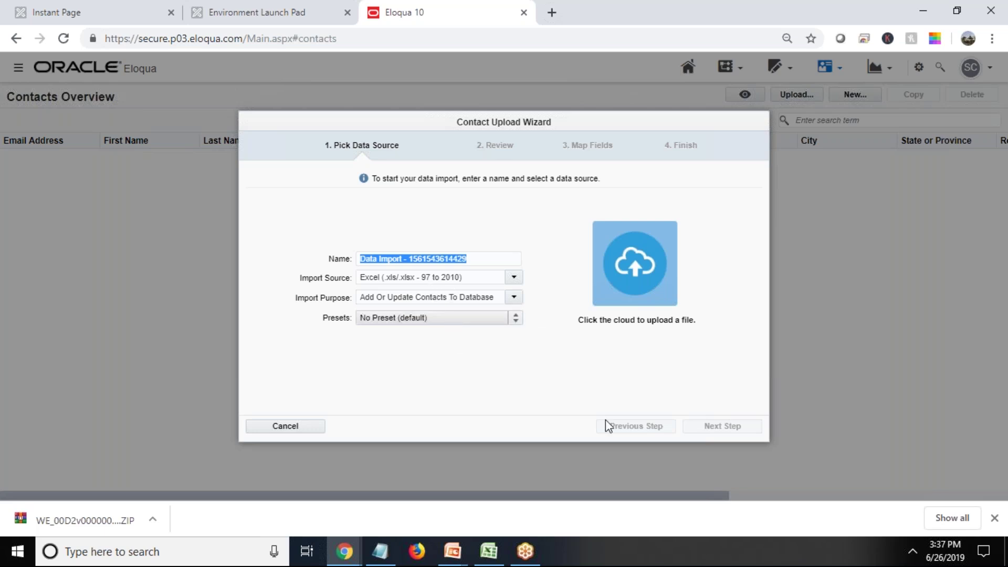
{"action": "left_click", "coordinate": [516, 318]}
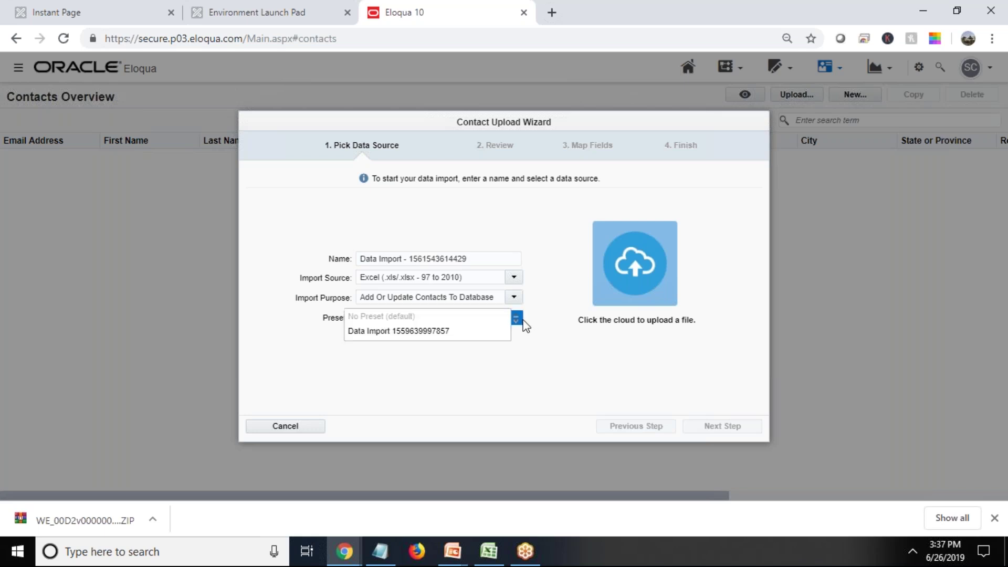
{"action": "left_click", "coordinate": [246, 327]}
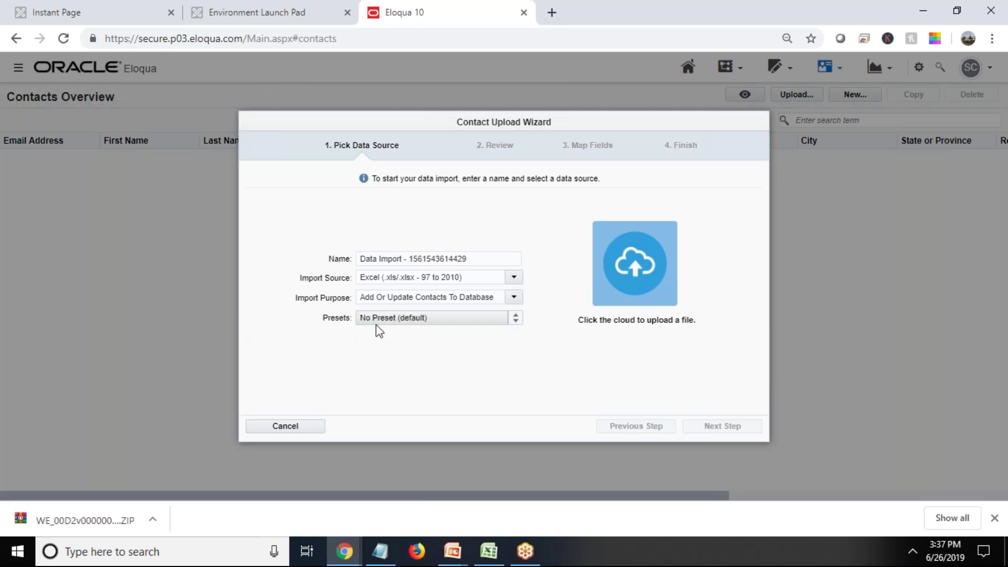
Select the Contact file in the Desktop's WE_00D2v000000NmHPEA0_1 folder for upload.
{"action": "left_click", "coordinate": [634, 286]}
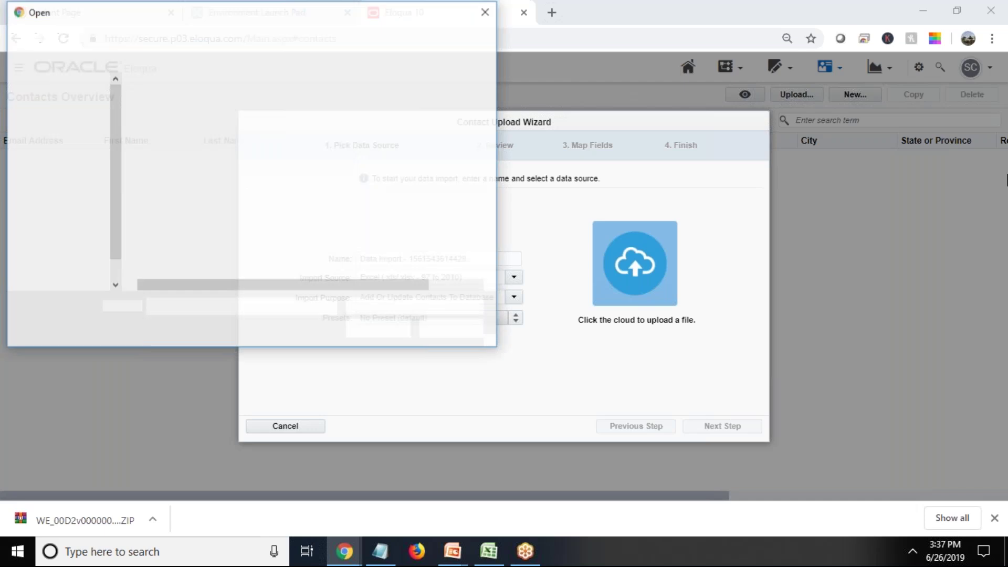
{"action": "left_click", "coordinate": [66, 265]}
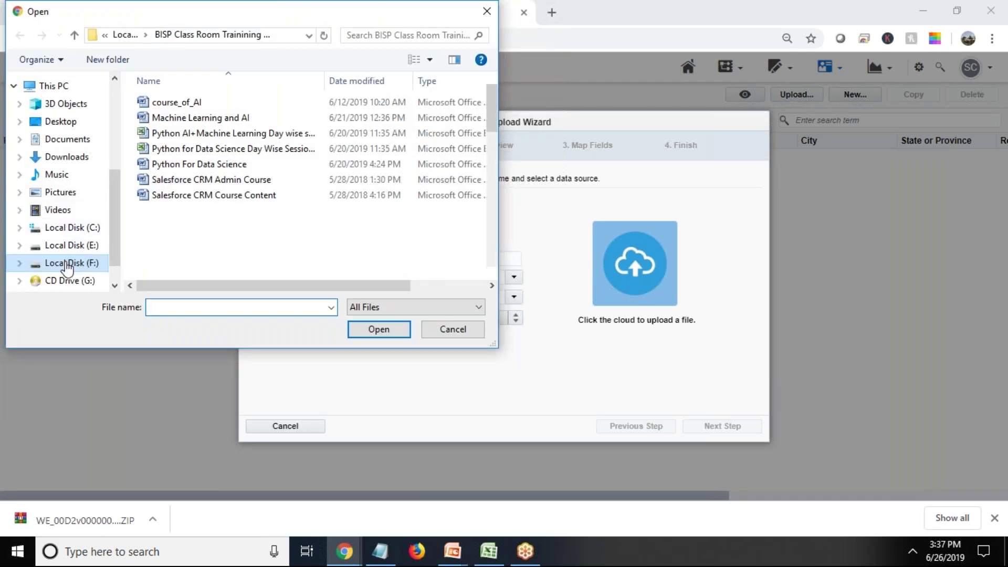
{"action": "left_click", "coordinate": [54, 123]}
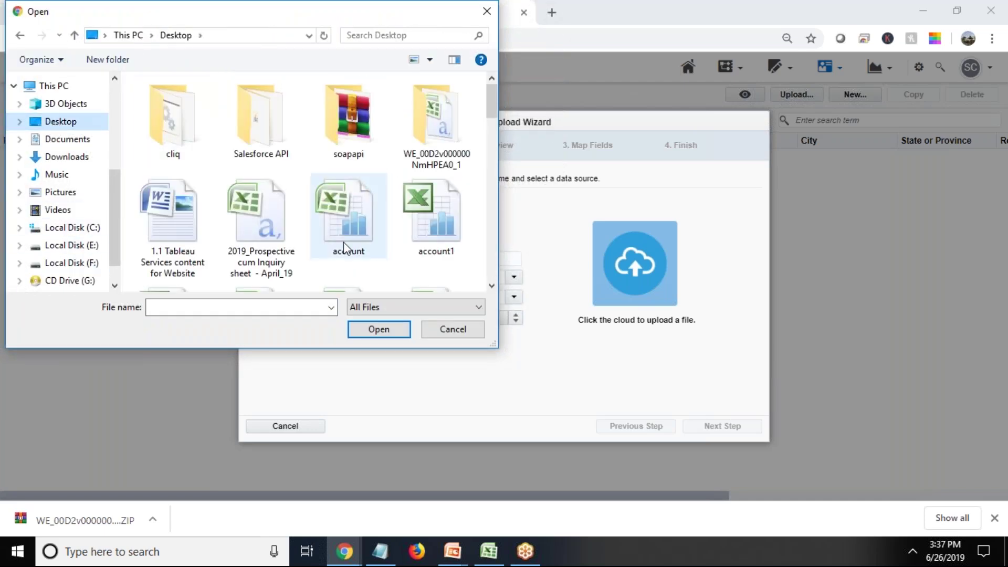
{"action": "left_click", "coordinate": [1005, 557]}
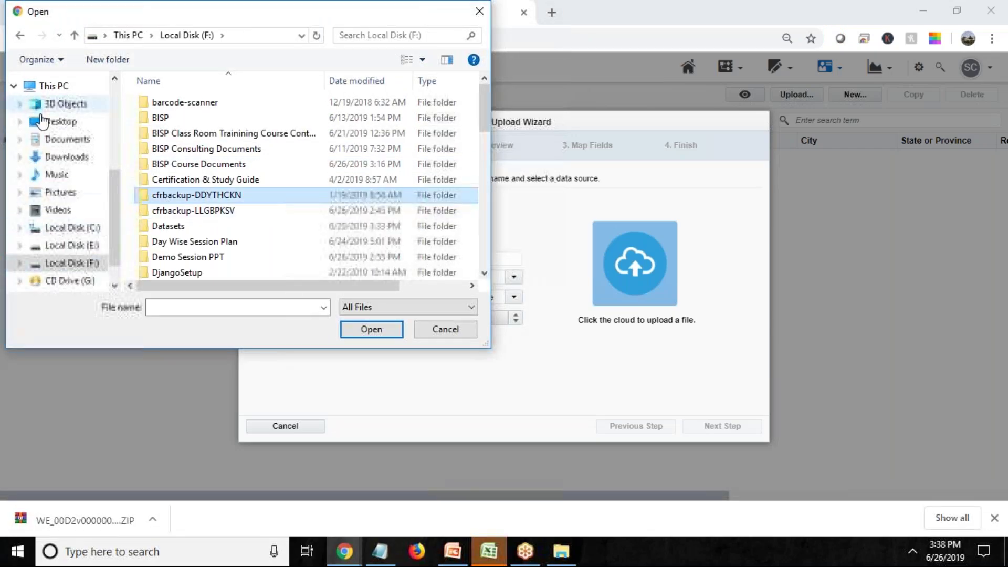
{"action": "left_click", "coordinate": [55, 123]}
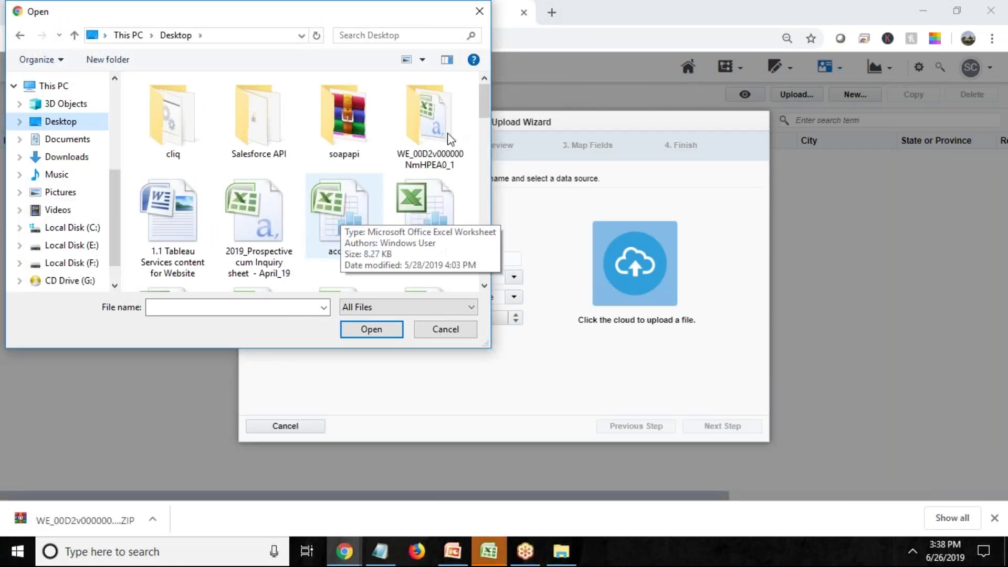
{"action": "double_click", "coordinate": [443, 108]}
{"action": "left_click", "coordinate": [168, 108]}
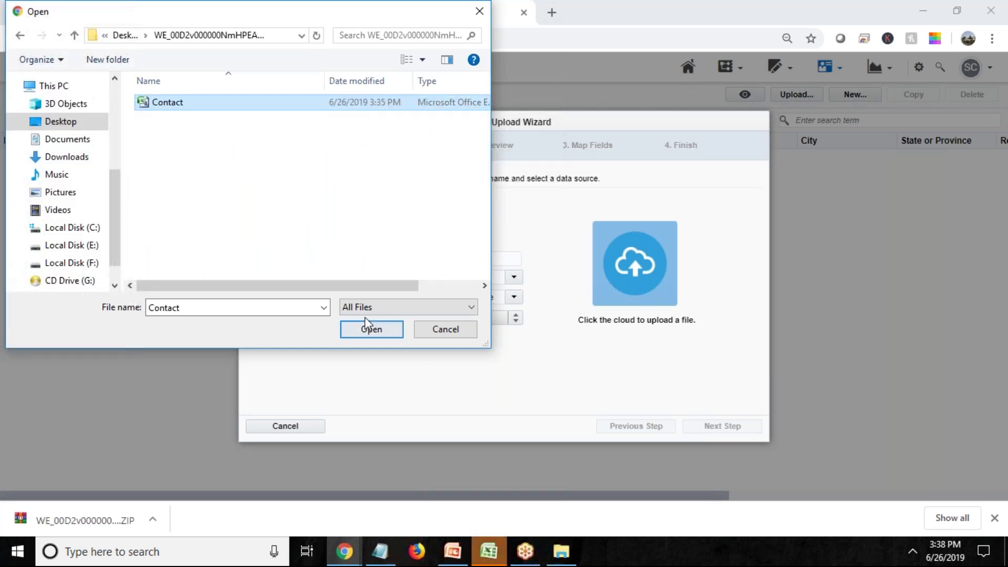
{"action": "left_click", "coordinate": [366, 331]}
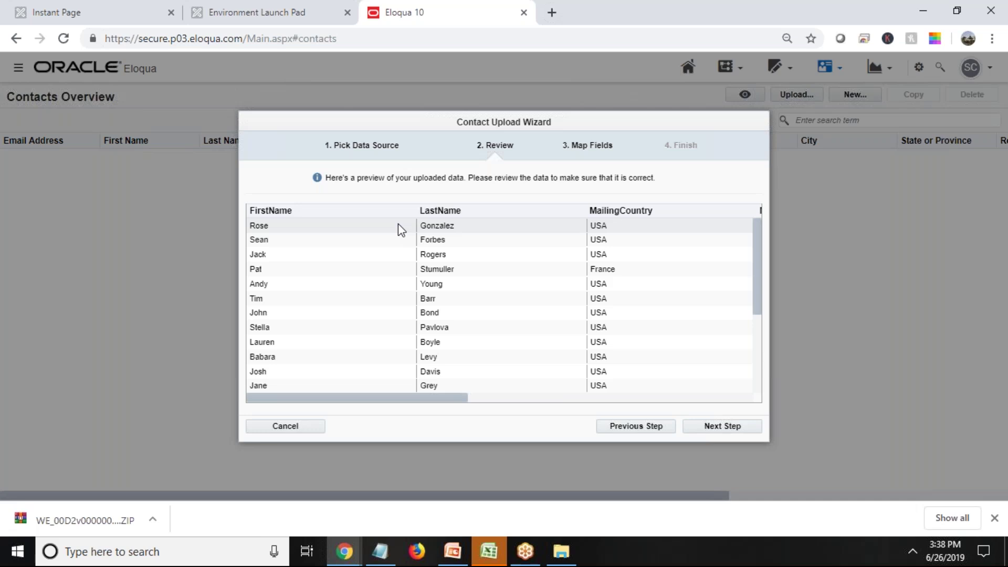
Scroll through the FirstName, LastName and MailingCountry preview rows, then proceed to Map Fields.
{"action": "left_click_drag", "start_coordinate": [419, 404], "coordinate": [341, 418]}
{"action": "scroll", "coordinate": [511, 275], "scroll_direction": "down", "scroll_amount": 2}
{"action": "left_click", "coordinate": [715, 428]}
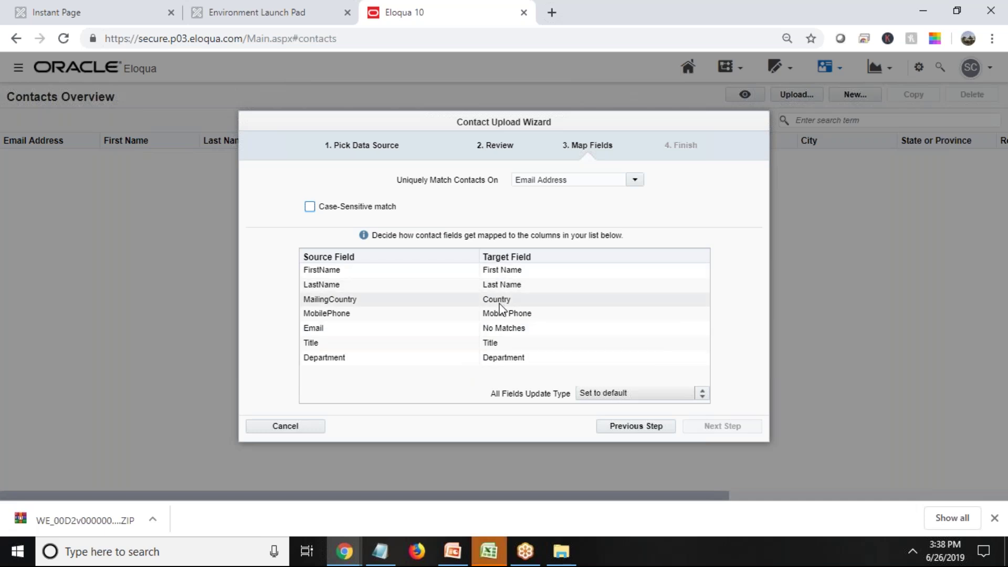
Map the unmatched Email source column to the Email Address target field.
{"action": "left_click", "coordinate": [507, 330]}
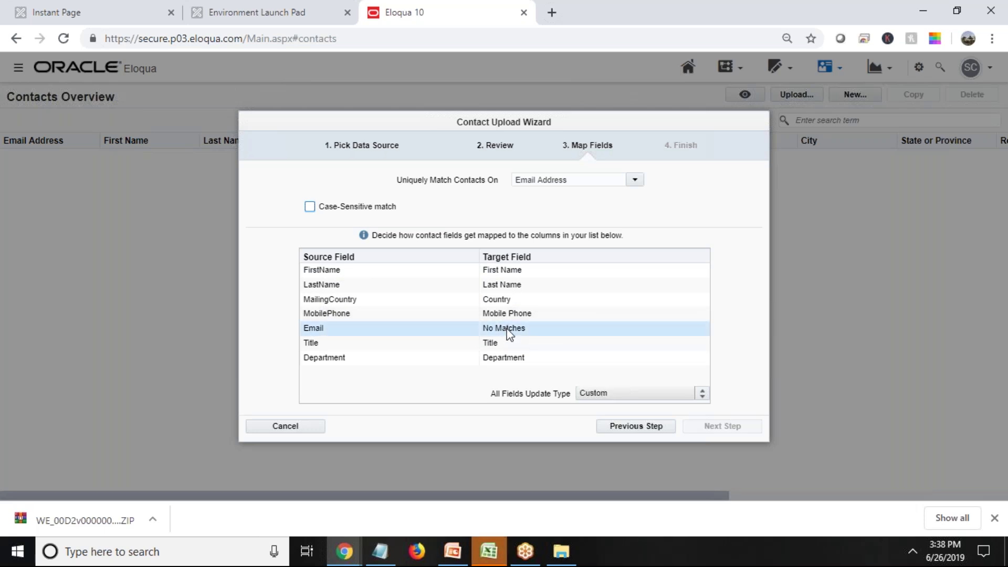
{"action": "left_click", "coordinate": [465, 212]}
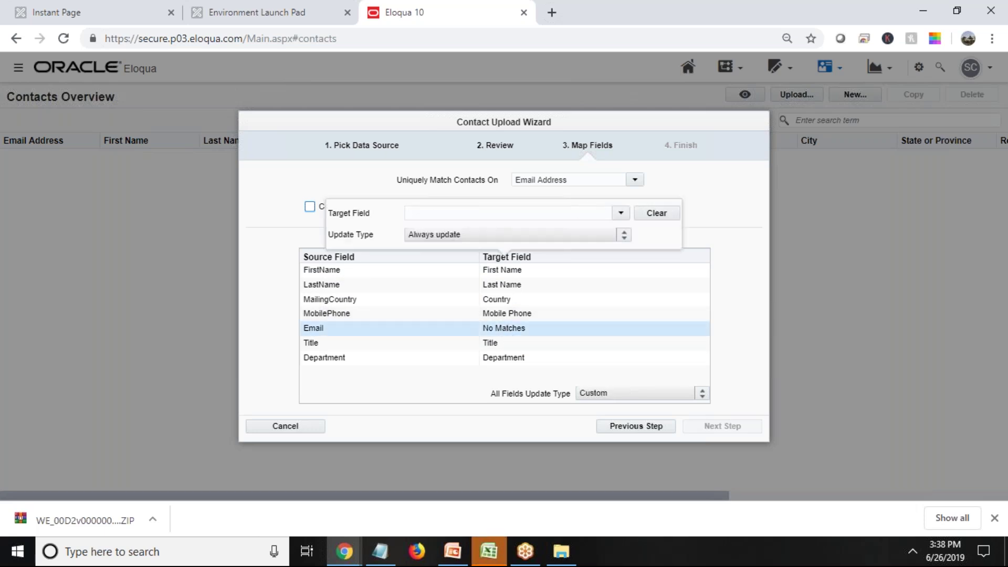
{"action": "type", "text": "email"}
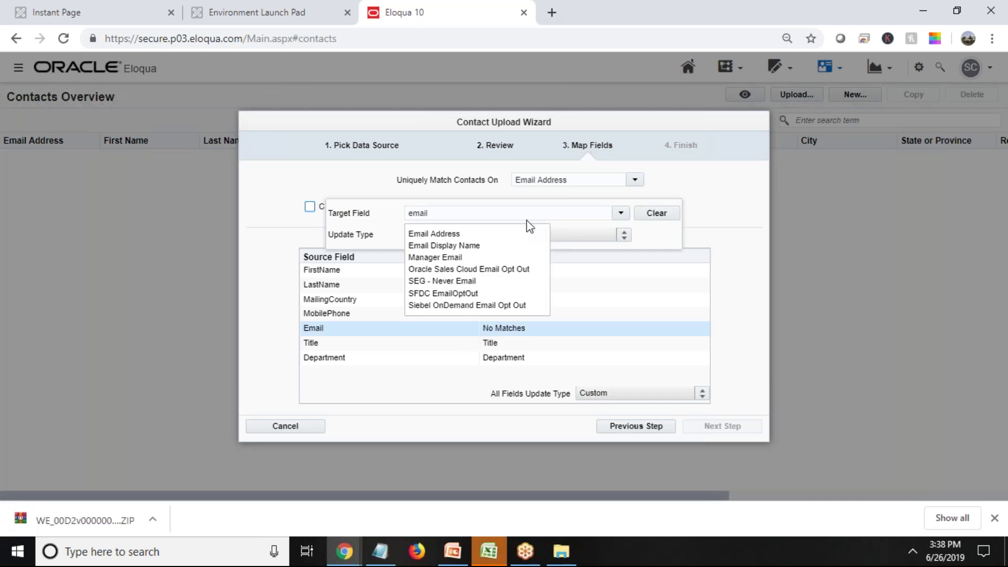
{"action": "left_click", "coordinate": [432, 235]}
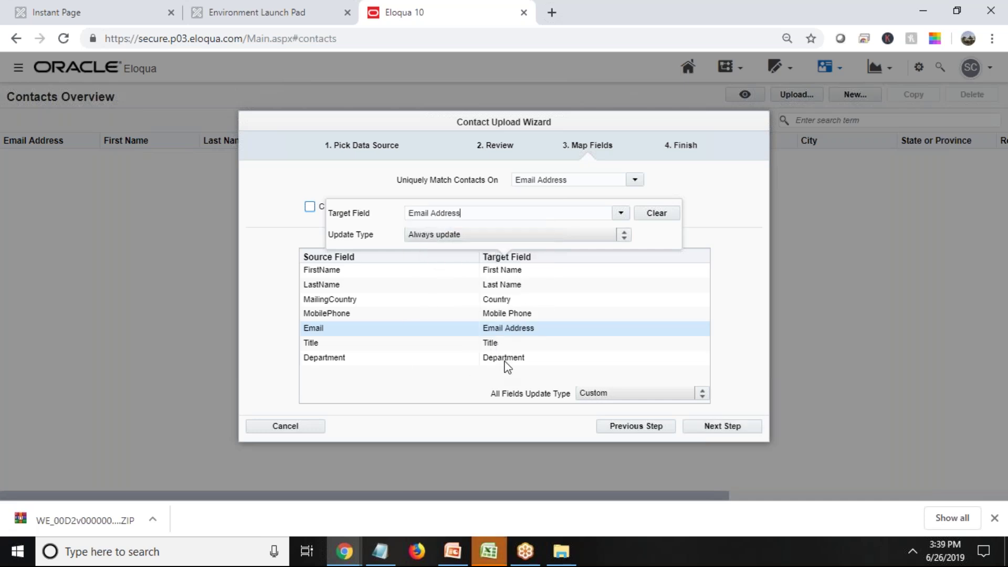
{"action": "left_click", "coordinate": [518, 415]}
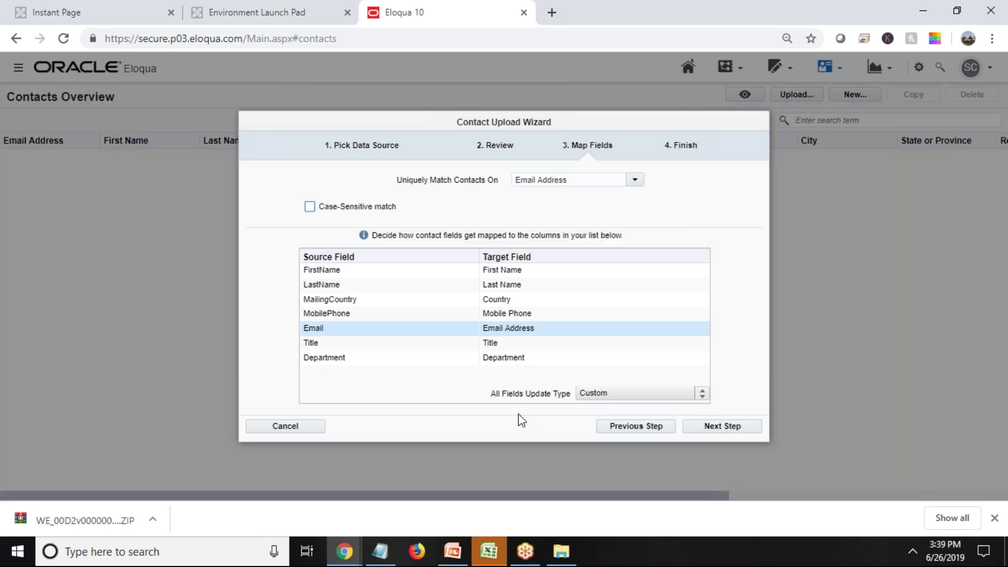
Replace the Send Upload Notification To address with a different email address.
{"action": "left_click", "coordinate": [717, 429]}
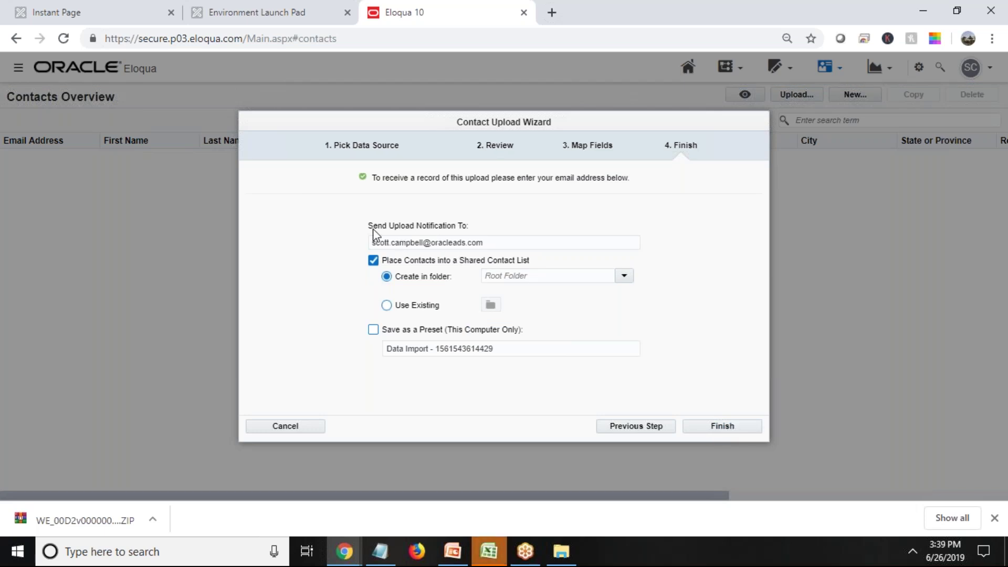
{"action": "left_click", "coordinate": [487, 242]}
{"action": "left_click_drag", "start_coordinate": [487, 243], "coordinate": [317, 259]}
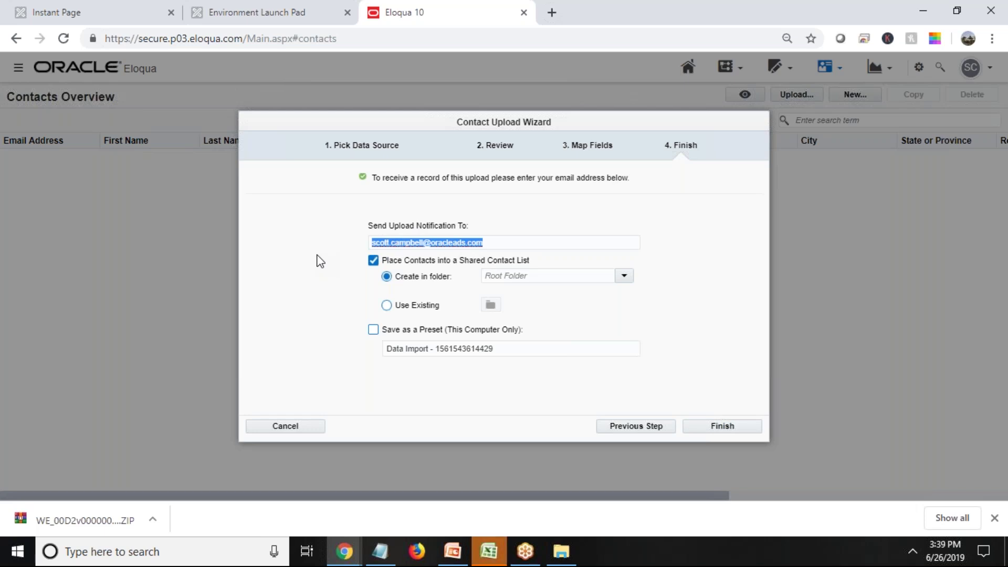
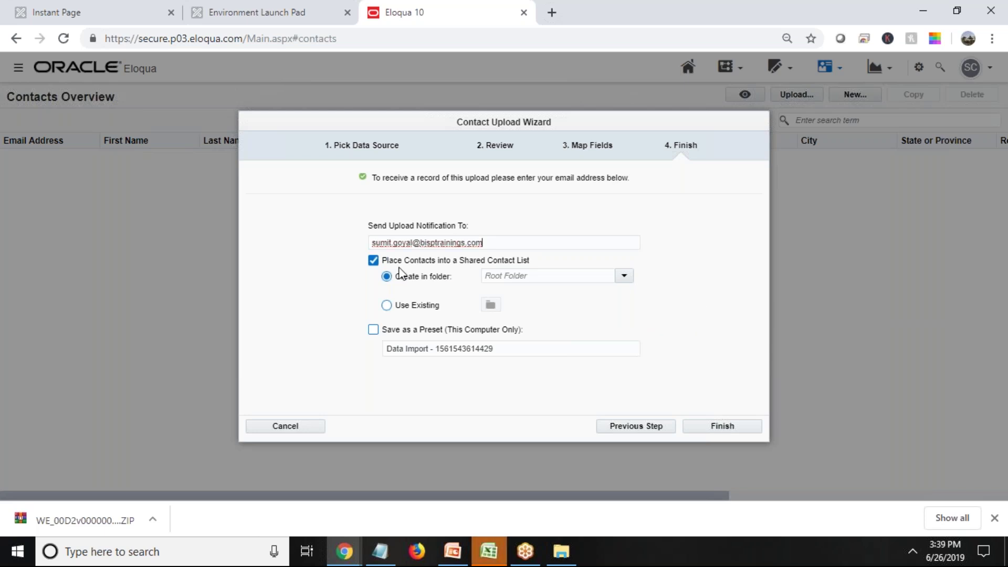
Leave Place Contacts into a Shared Contact List unchecked and finish the upload.
{"action": "left_click", "coordinate": [372, 261]}
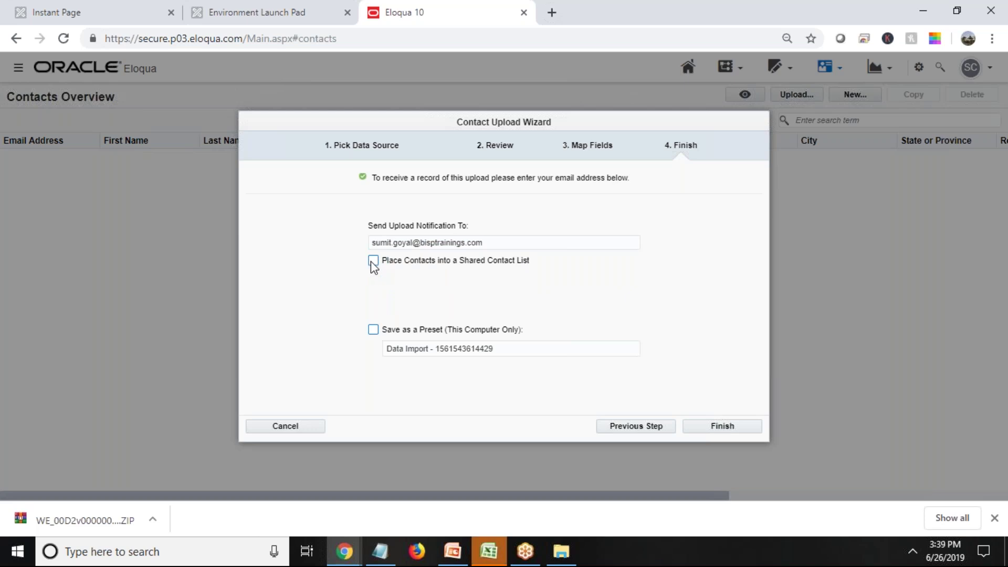
{"action": "left_click", "coordinate": [371, 261]}
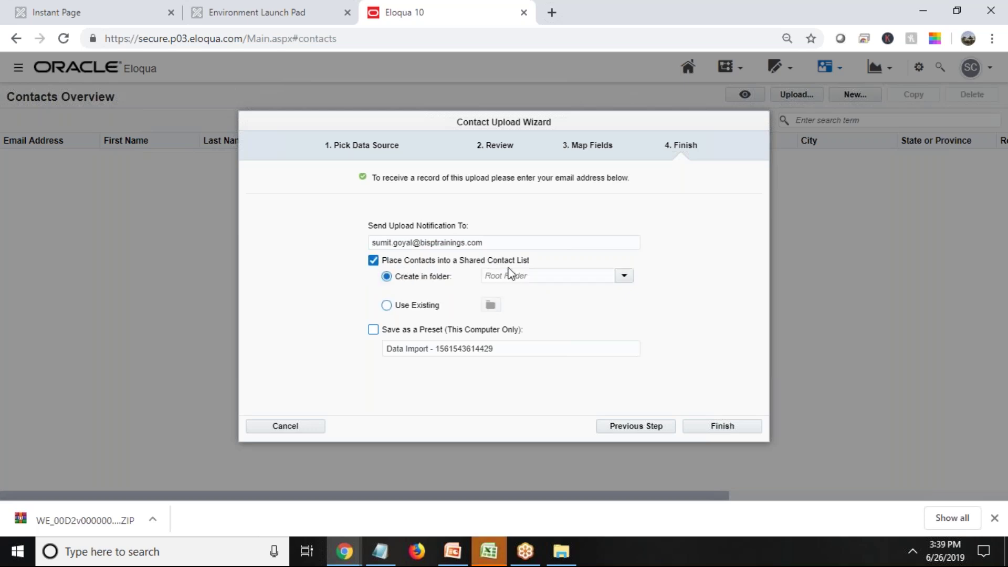
{"action": "left_click", "coordinate": [372, 260]}
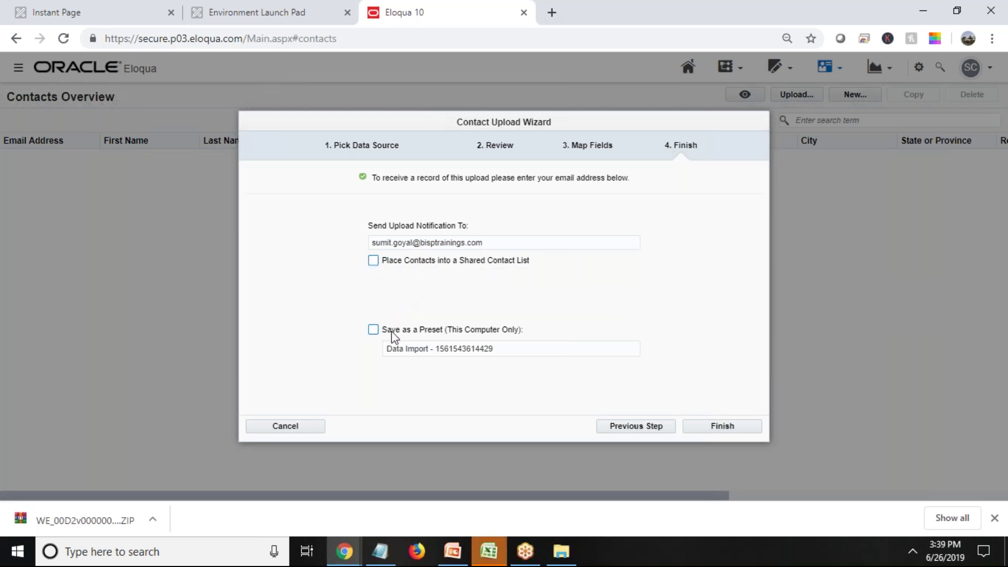
{"action": "left_click", "coordinate": [719, 426]}
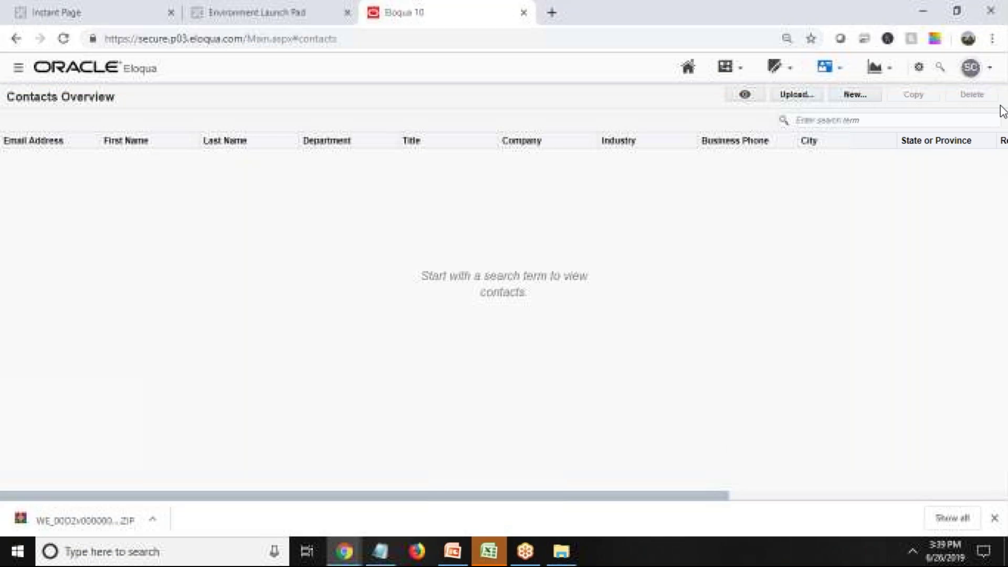
Search Contacts Overview for an uploaded contact's first name and confirm the single Finance record.
{"action": "left_click", "coordinate": [995, 519]}
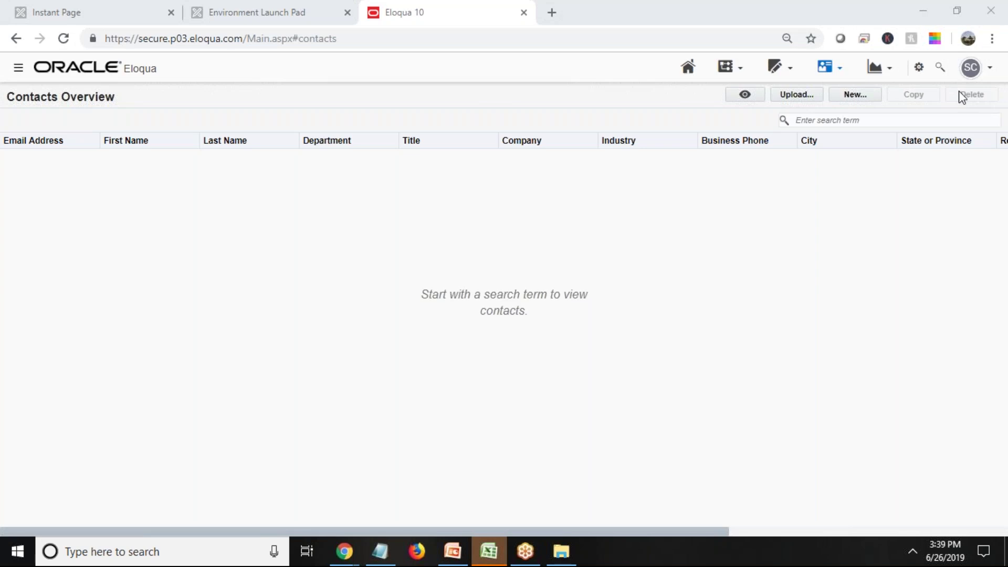
{"action": "left_click", "coordinate": [810, 120]}
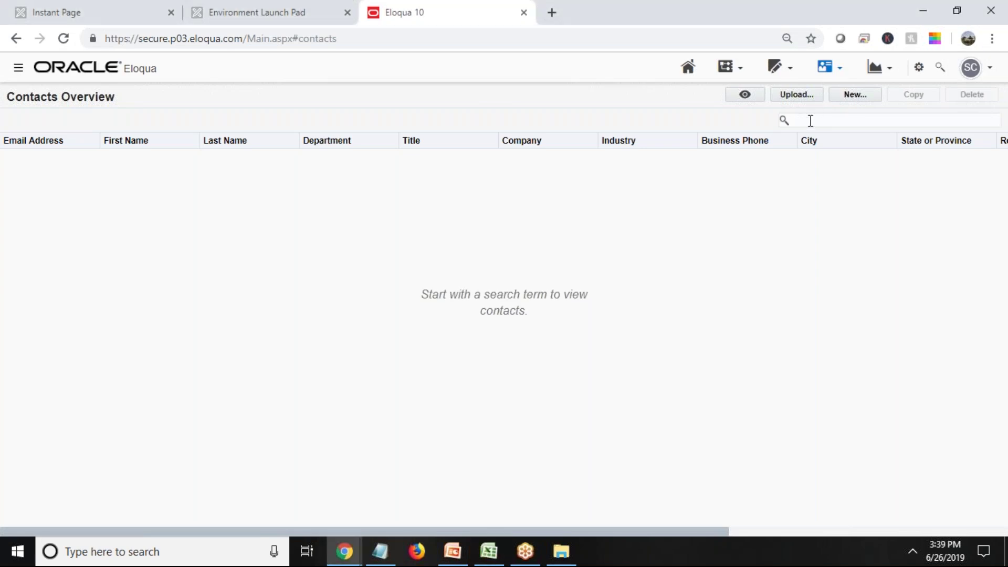
{"action": "type", "text": "Kamal"}
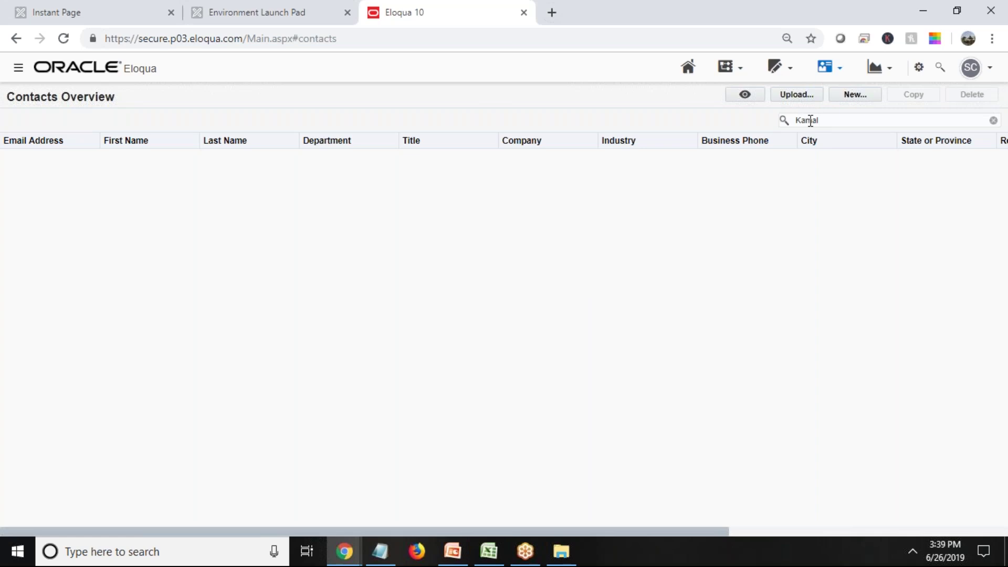
{"action": "key", "text": "Return"}
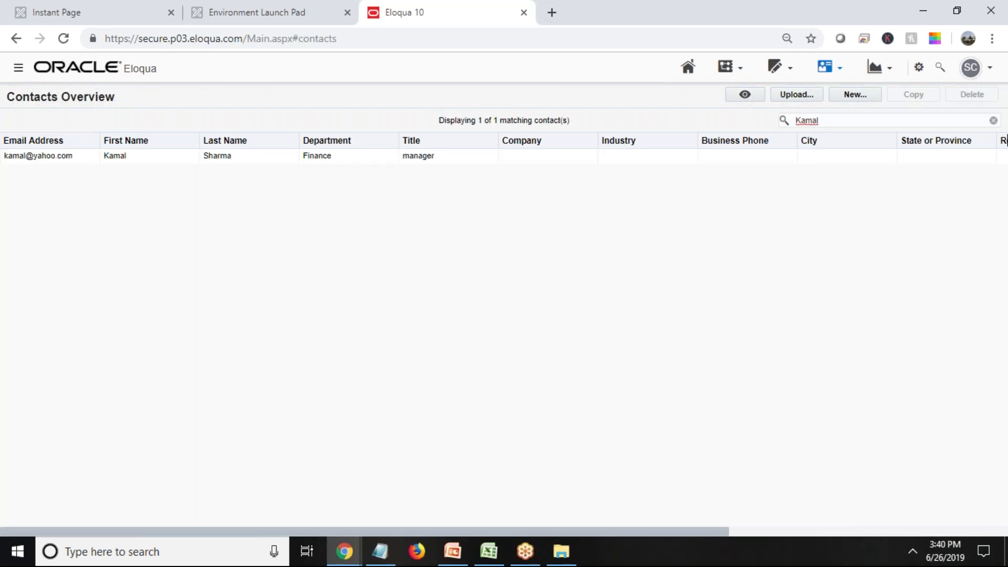
{"action": "double_click", "coordinate": [799, 119]}
{"action": "left_click", "coordinate": [317, 157]}
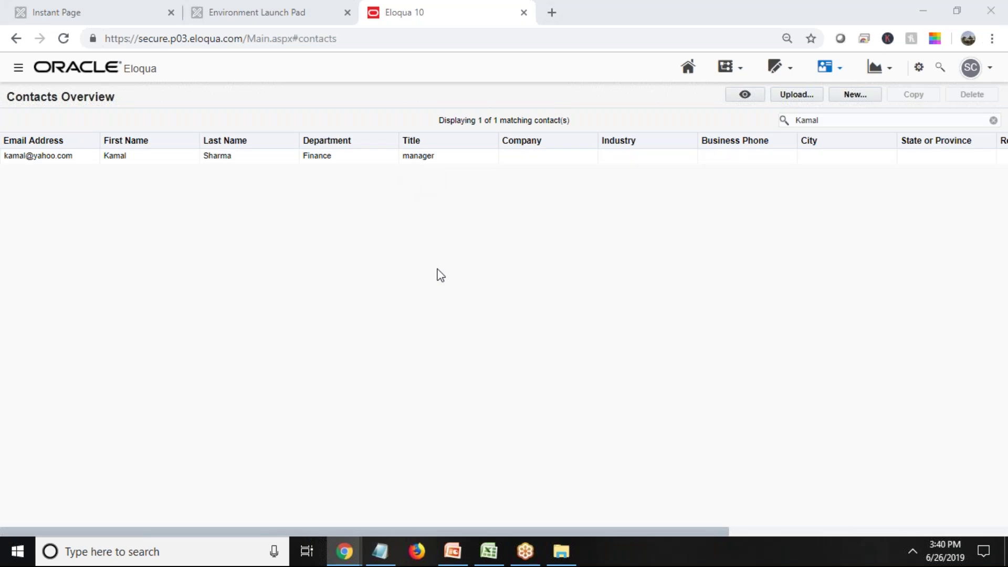
{"action": "key", "text": "alt+Tab"}
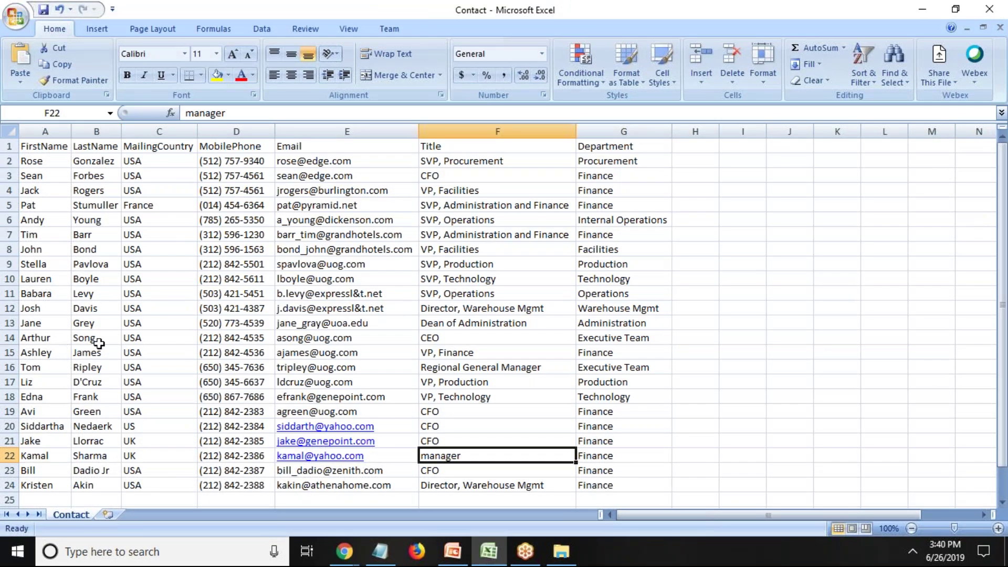
Select the first and last names in Excel rows 14 and 15, then return to Eloqua.
{"action": "left_click_drag", "start_coordinate": [97, 339], "coordinate": [26, 338]}
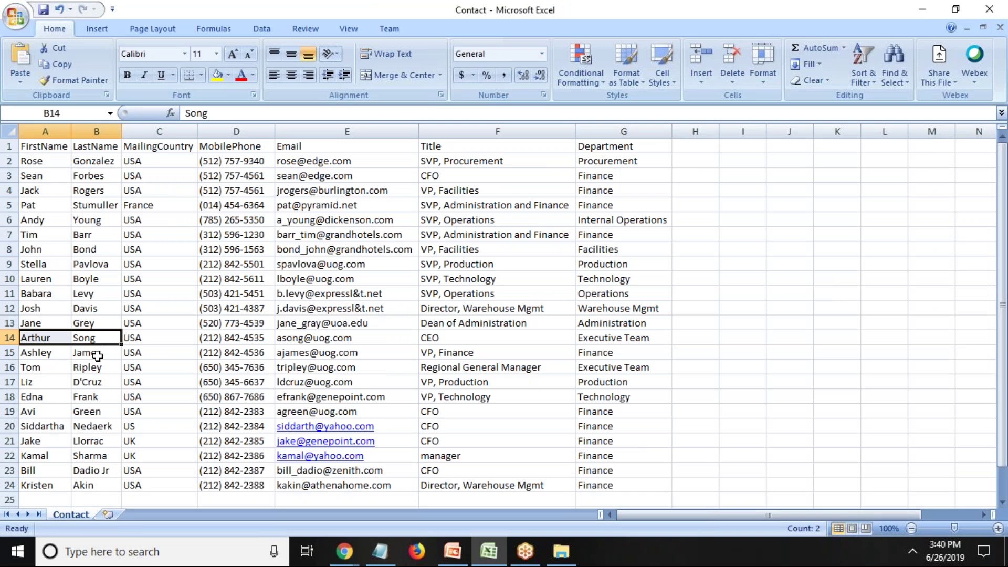
{"action": "left_click_drag", "start_coordinate": [94, 353], "coordinate": [45, 351]}
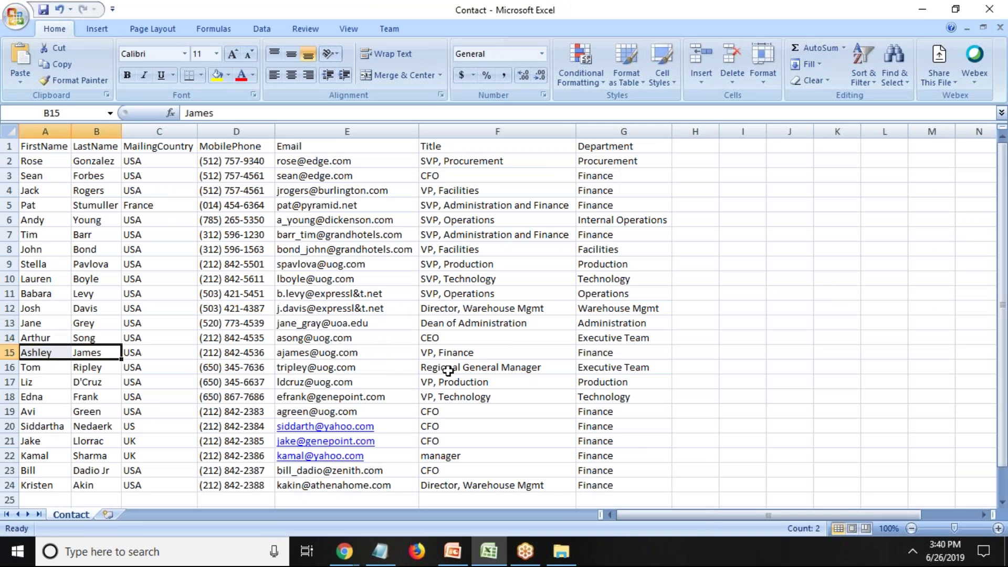
{"action": "key", "text": "alt+Tab"}
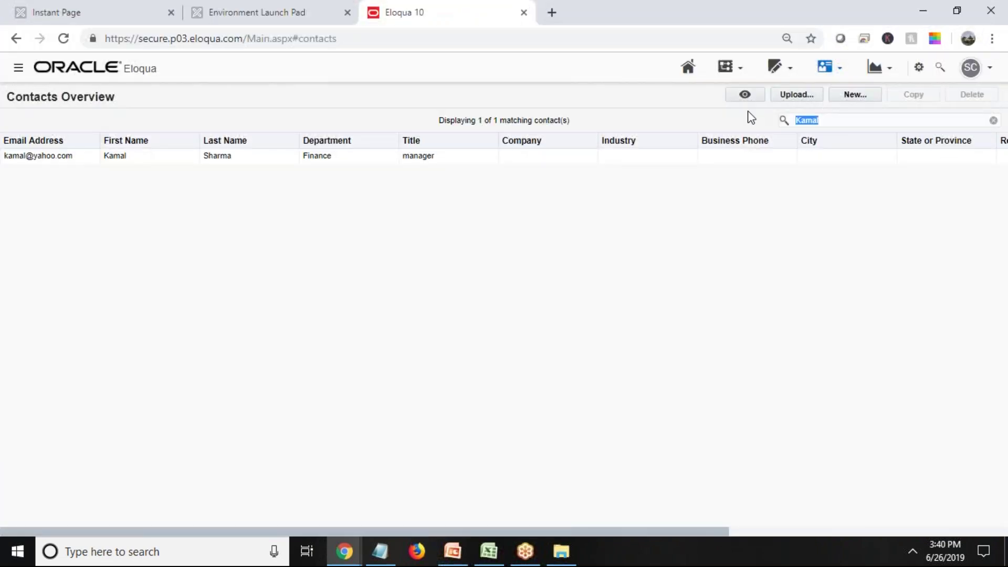
Search contacts for the next uploaded person's name and select their VP, Finance record among 18 results.
{"action": "key", "text": "alt+Tab"}
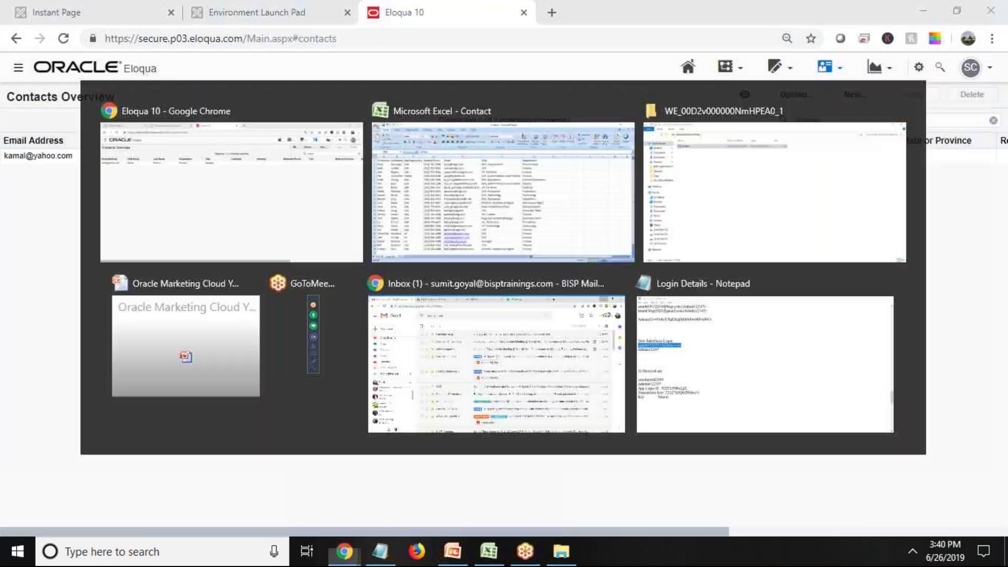
{"action": "key", "text": "alt+Tab"}
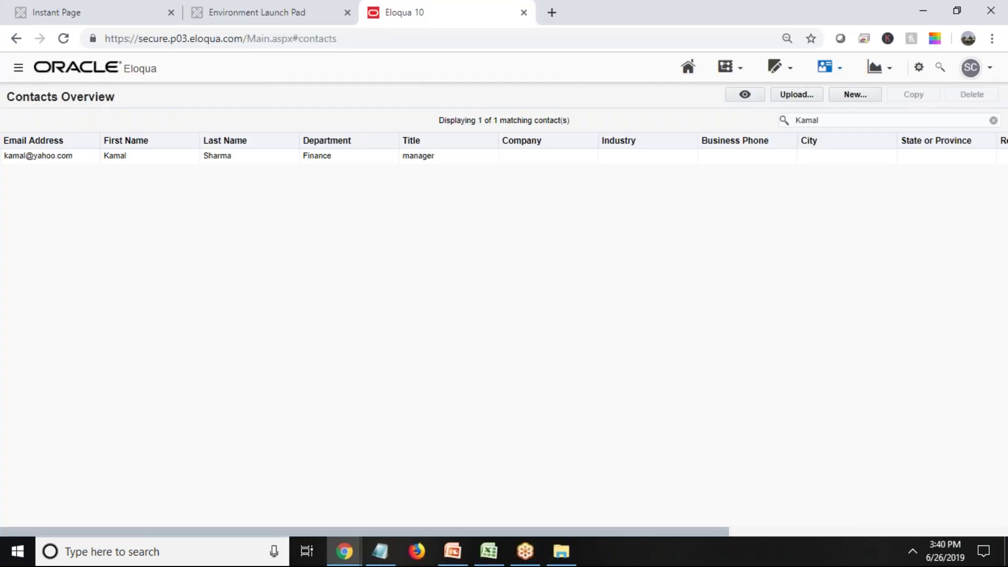
{"action": "double_click", "coordinate": [826, 121]}
{"action": "type", "text": "James"}
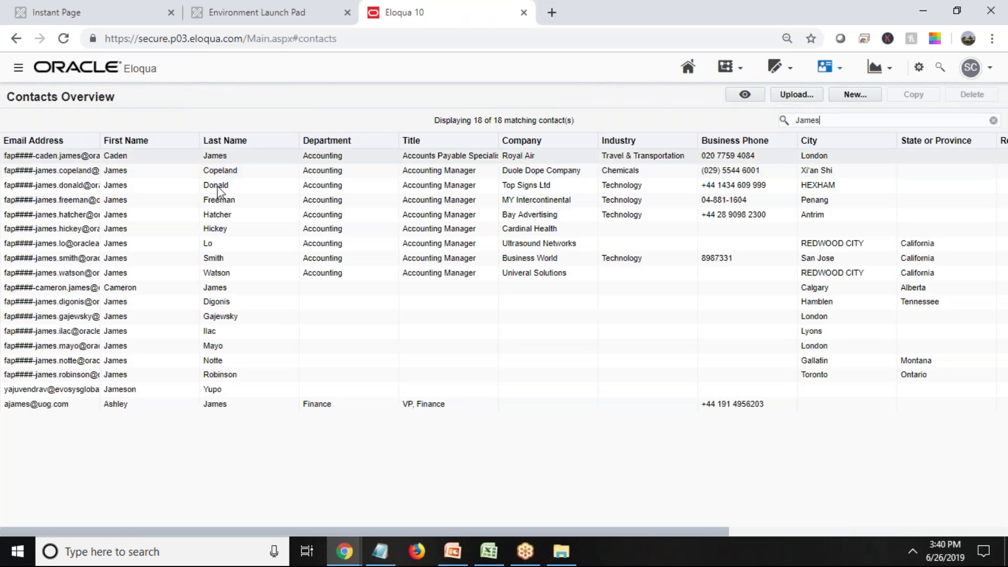
{"action": "left_click", "coordinate": [117, 409]}
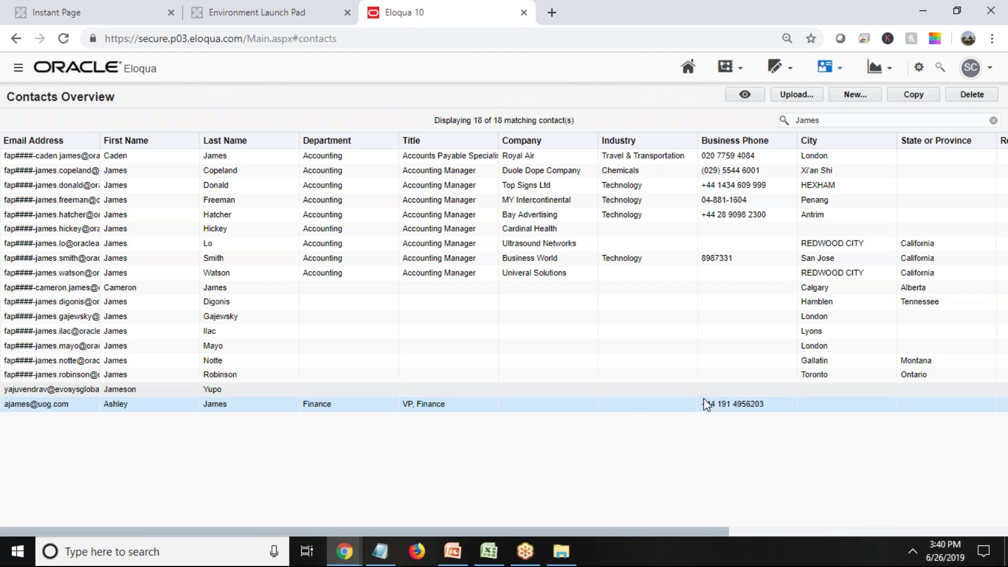